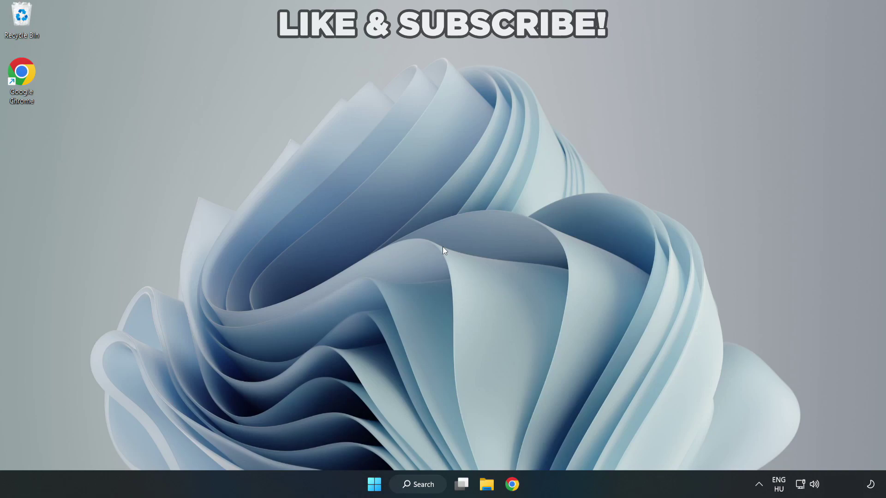
Search Windows for 'device manager'.
click(425, 489)
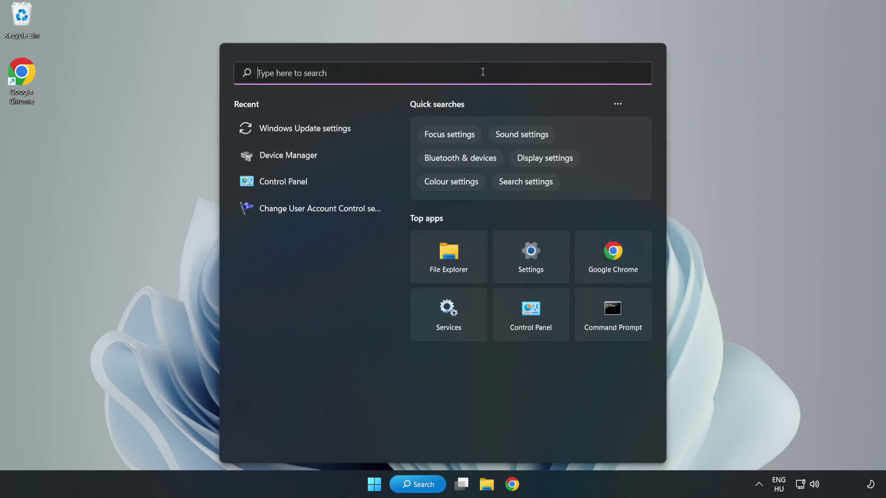
text(device)
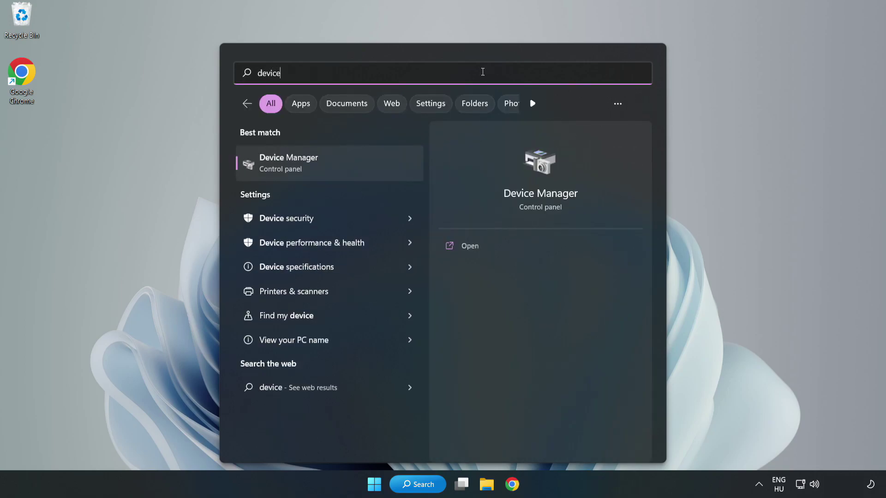
text( manager)
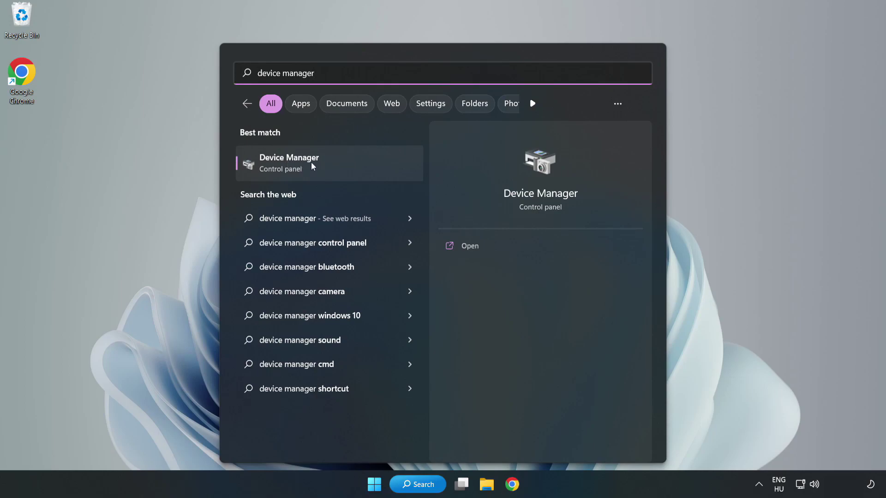
Open Device Manager and expand Display adapters to select VMware SVGA 3D.
click(331, 172)
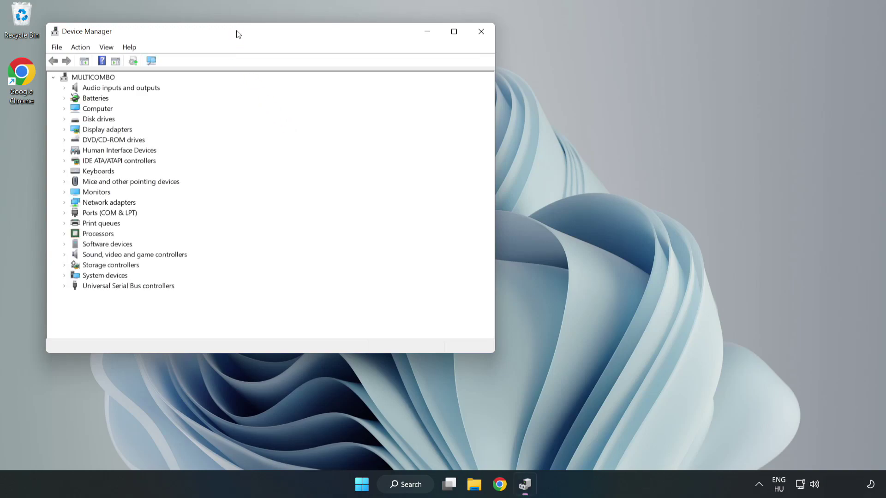
drag(237, 34, 394, 79)
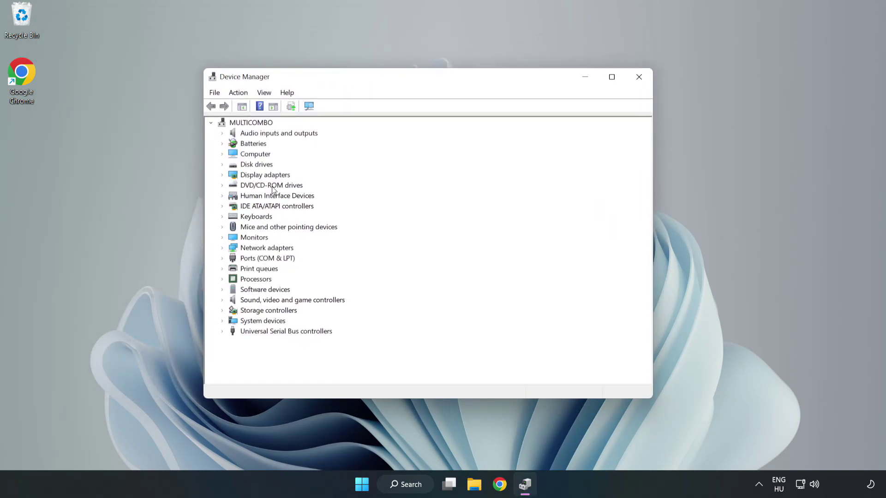
click(239, 176)
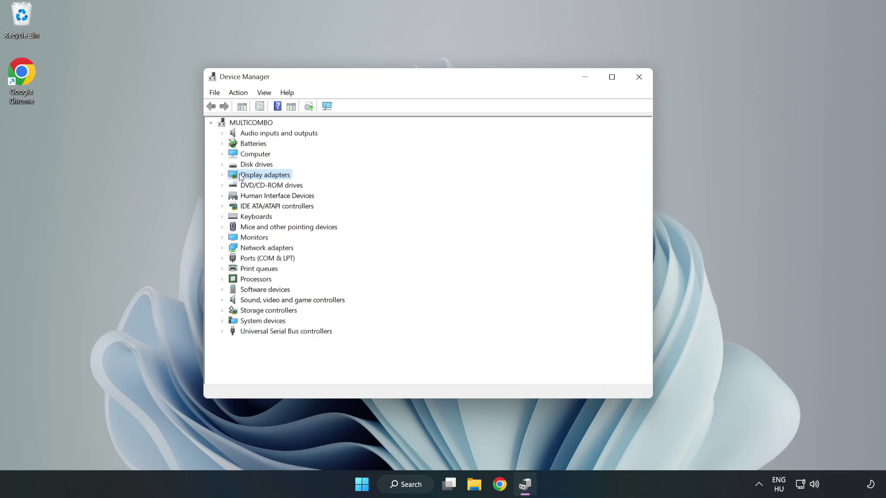
click(222, 176)
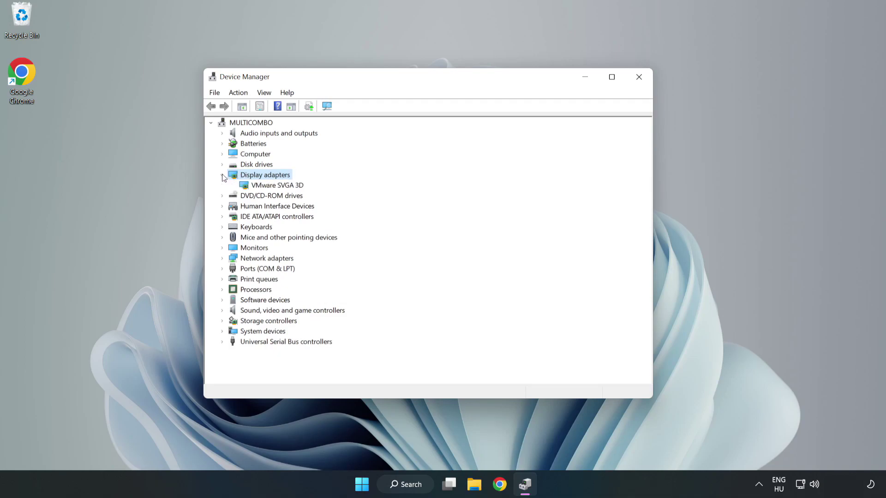
click(244, 186)
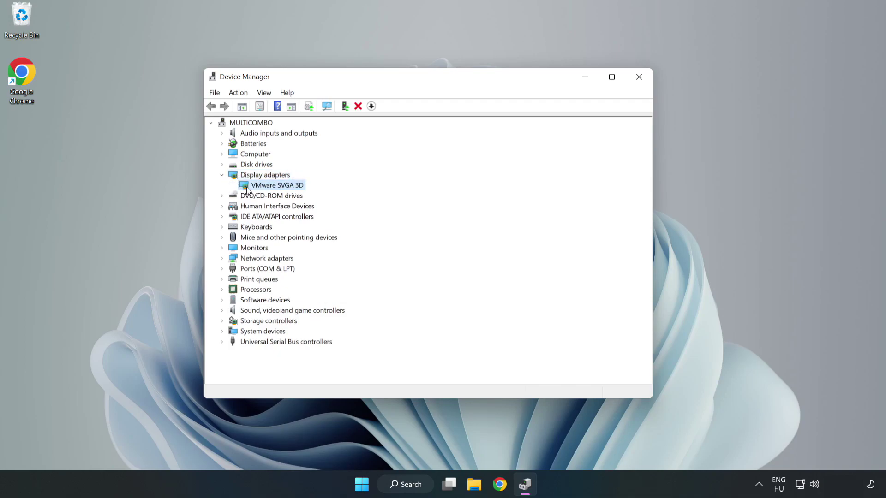
Update the VMware SVGA 3D driver automatically, find it already current, and close Device Manager.
right_click(276, 189)
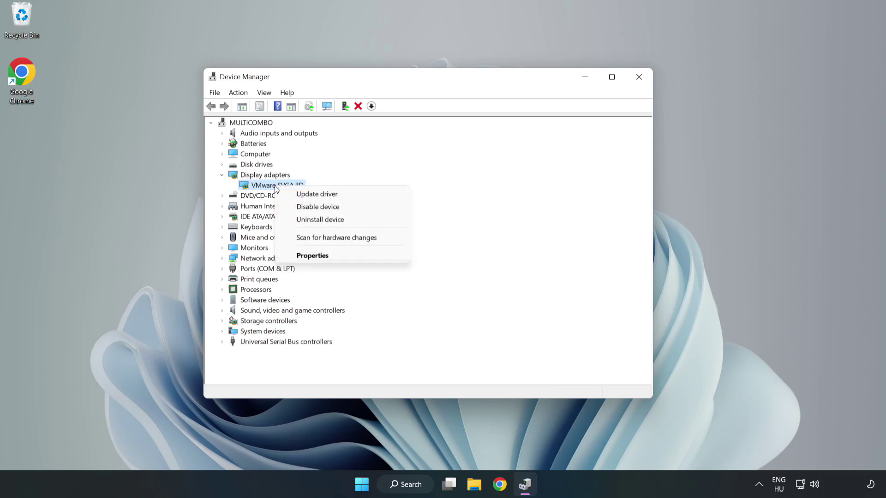
click(344, 198)
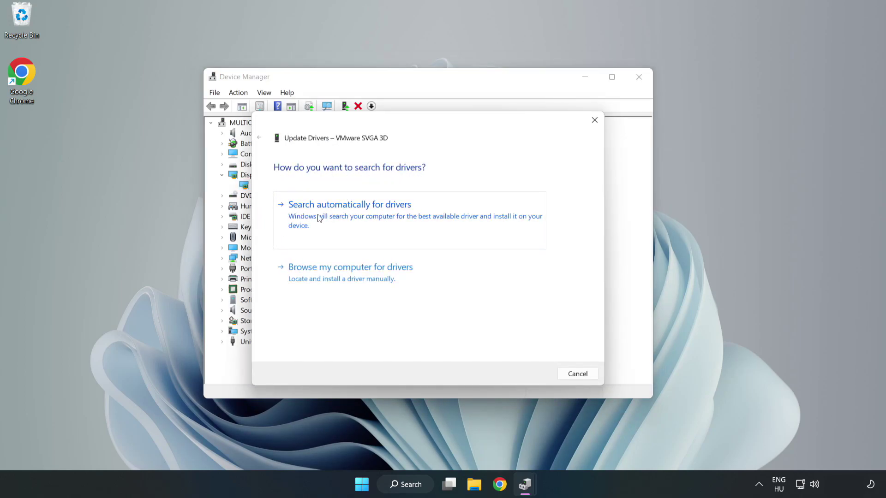
click(353, 215)
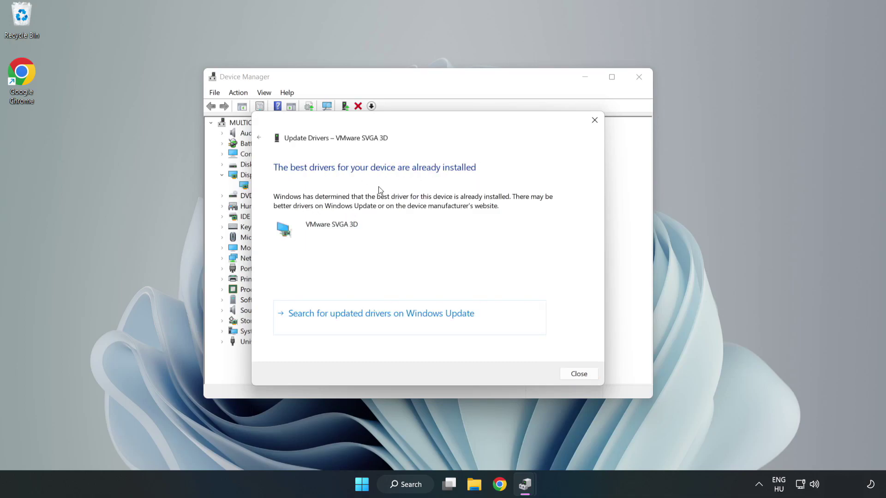
click(579, 374)
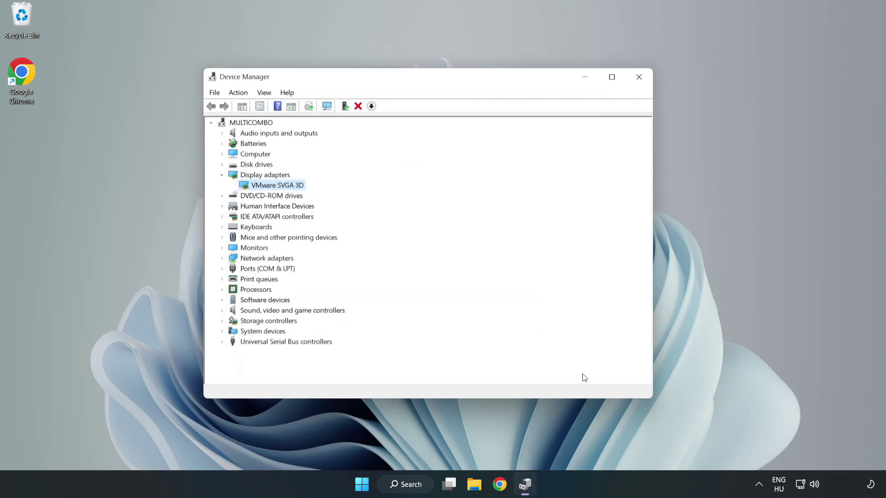
click(640, 81)
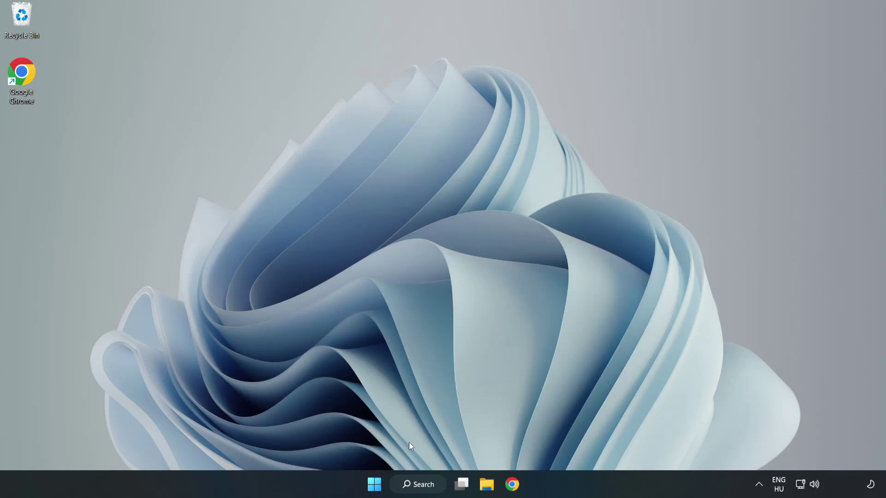
Search for 'updates' and open the Windows Update settings page.
click(424, 485)
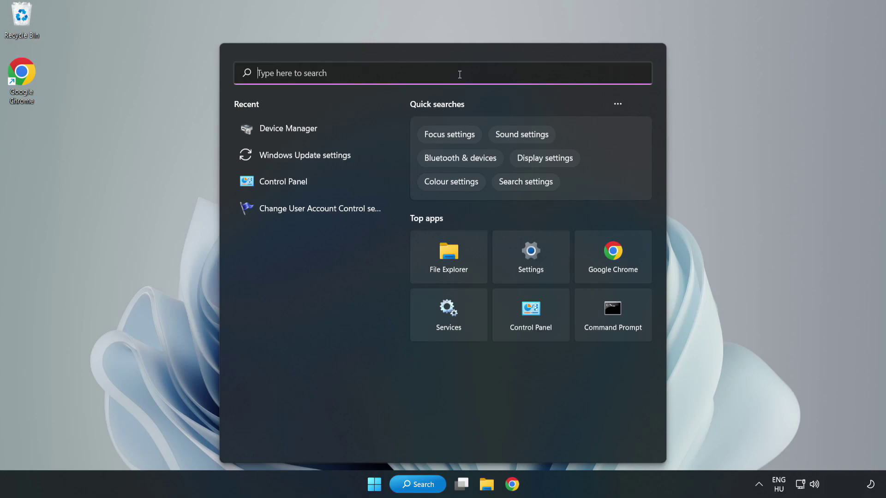
text(updates)
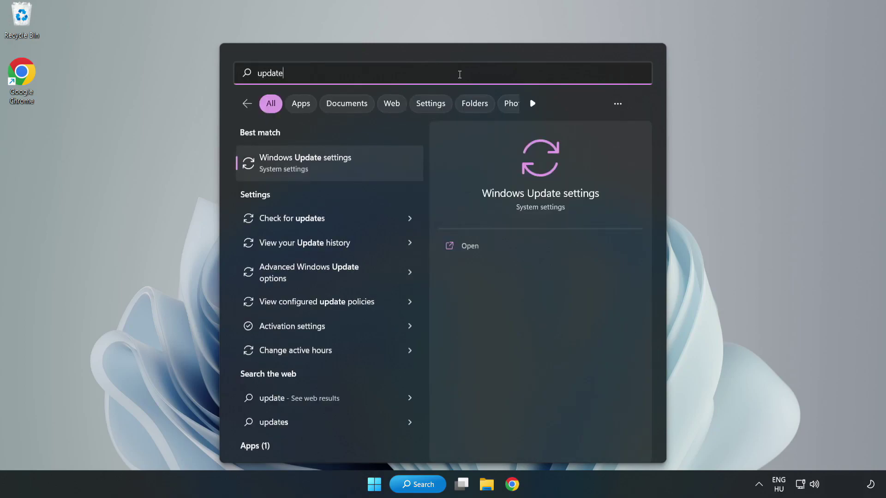
click(315, 167)
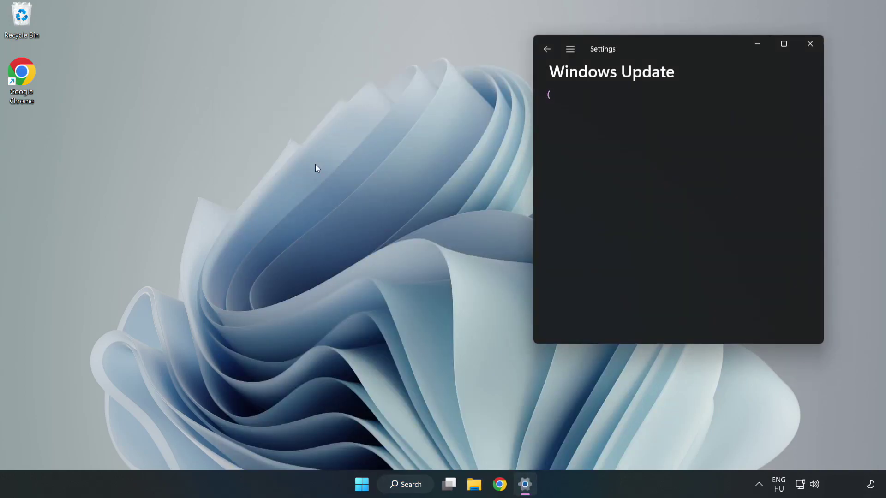
Maximize Settings and run a fresh Windows Update check.
click(784, 44)
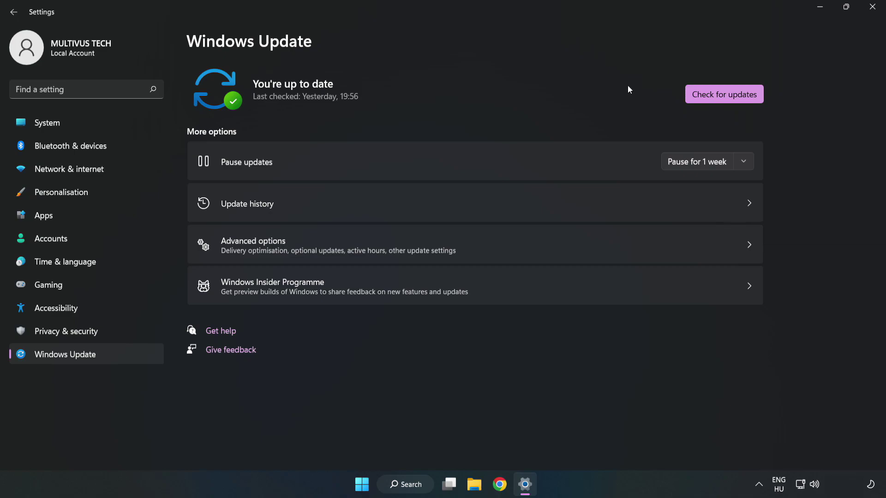
click(727, 96)
Close Settings and open Properties for the YOUR NOT WORKING APP desktop shortcut.
click(873, 9)
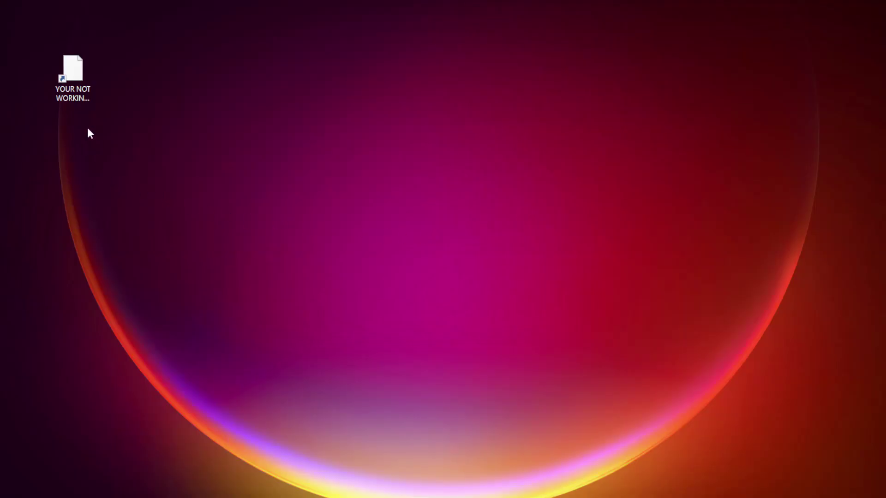
drag(90, 133, 27, 62)
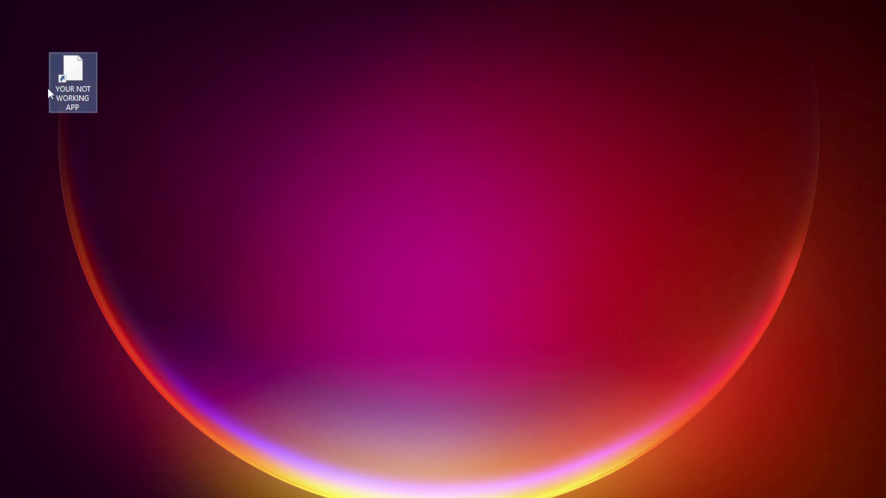
right_click(72, 65)
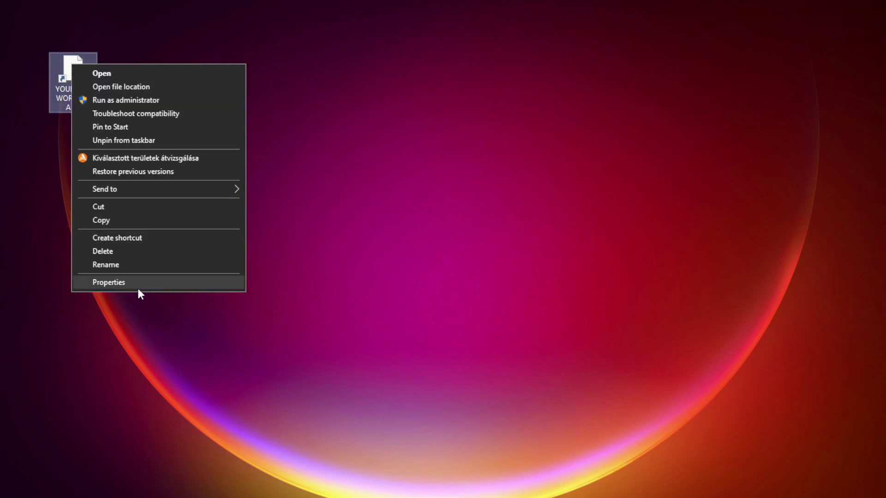
click(178, 283)
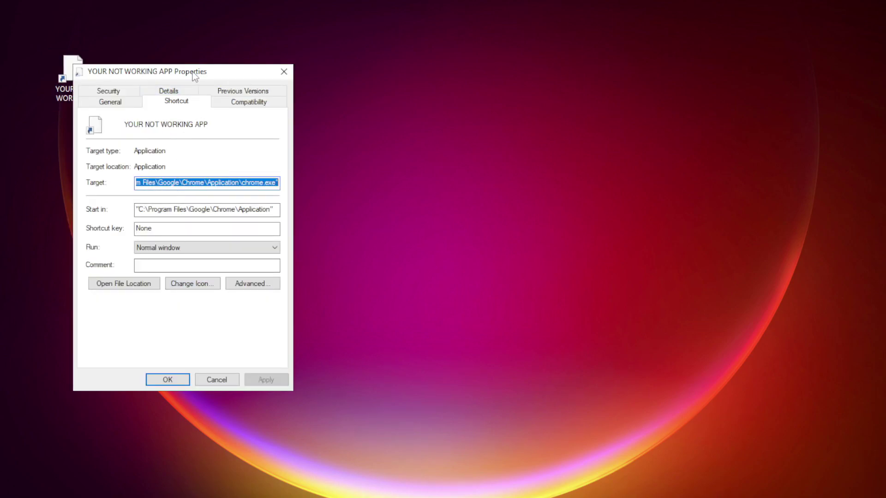
drag(197, 73, 448, 99)
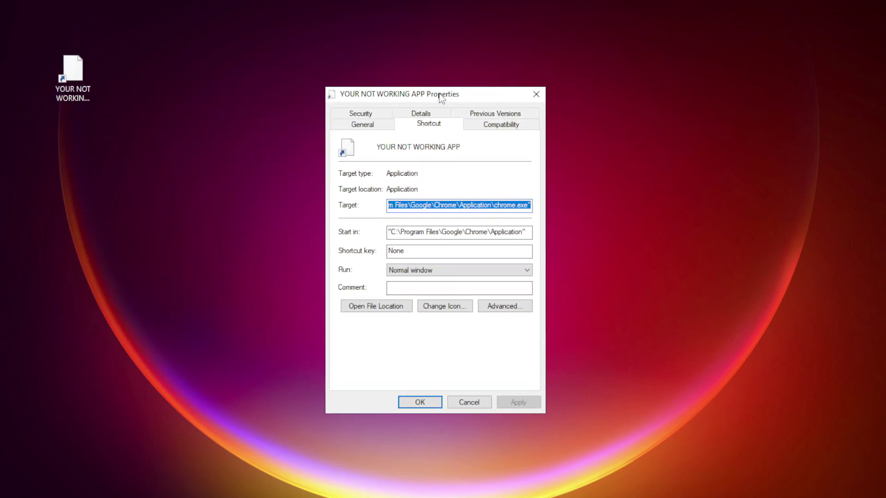
Set the shortcut to run in Windows 8 compatibility mode as administrator, and apply.
click(520, 132)
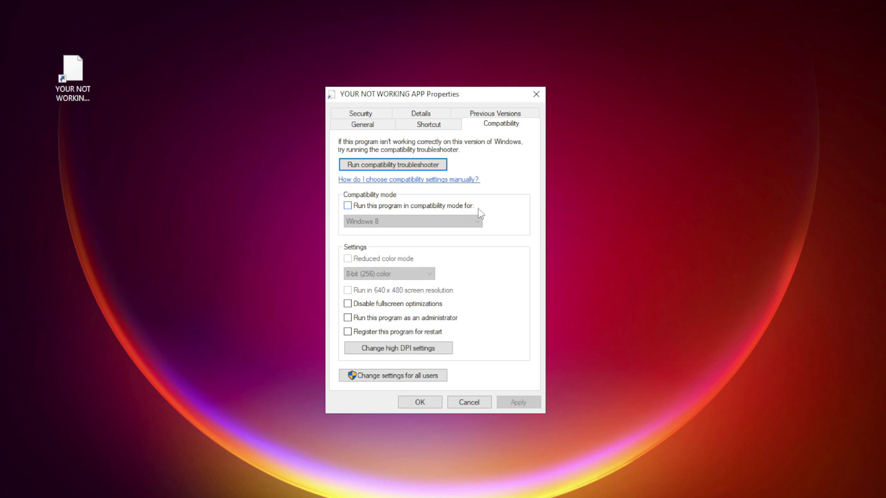
click(361, 209)
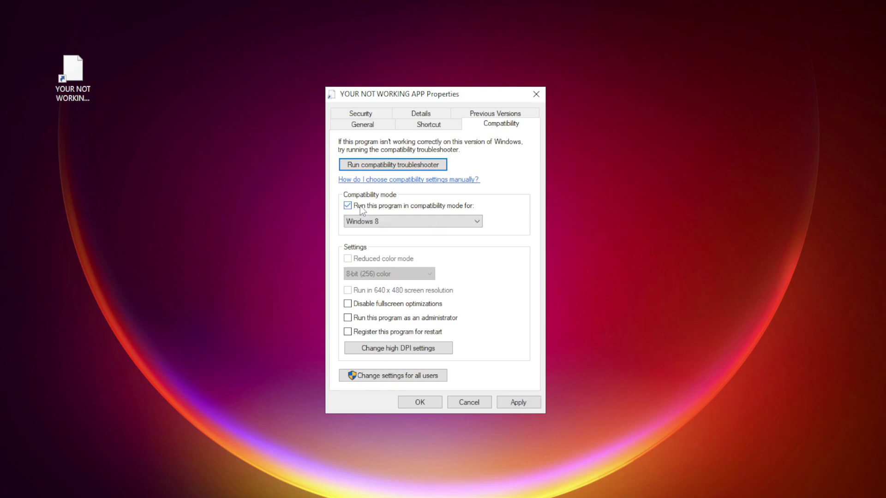
click(395, 222)
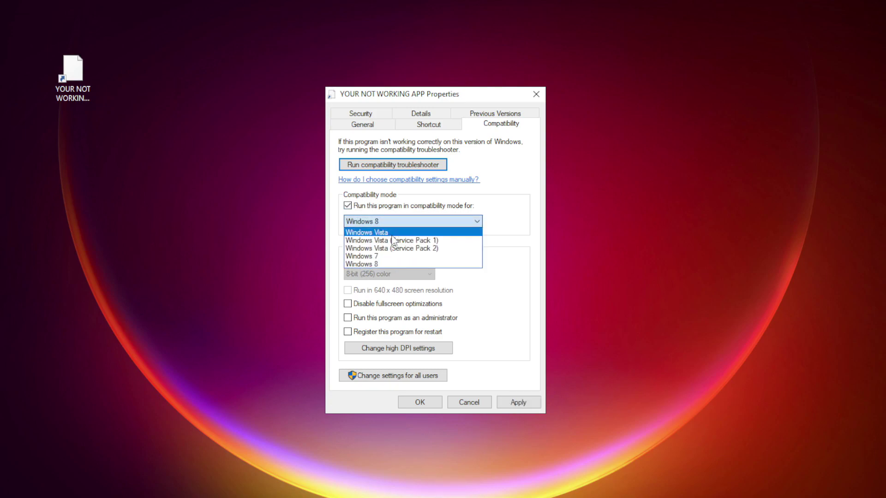
click(388, 264)
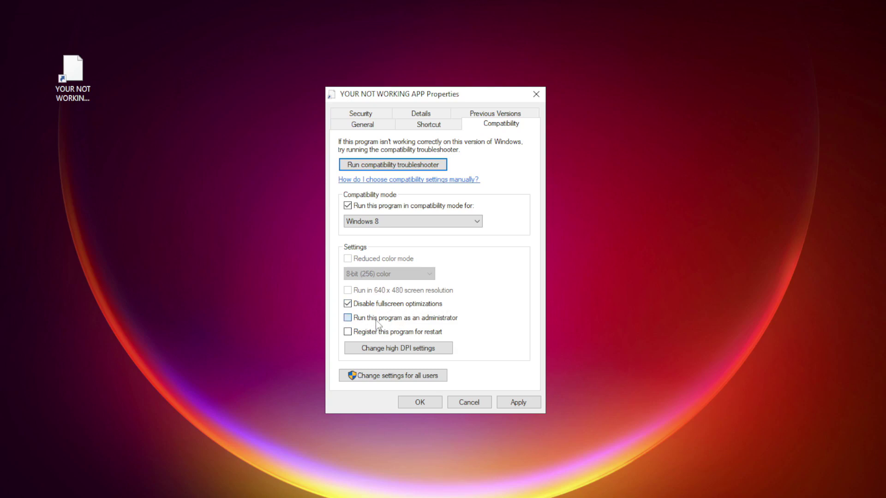
click(351, 318)
click(525, 405)
click(419, 403)
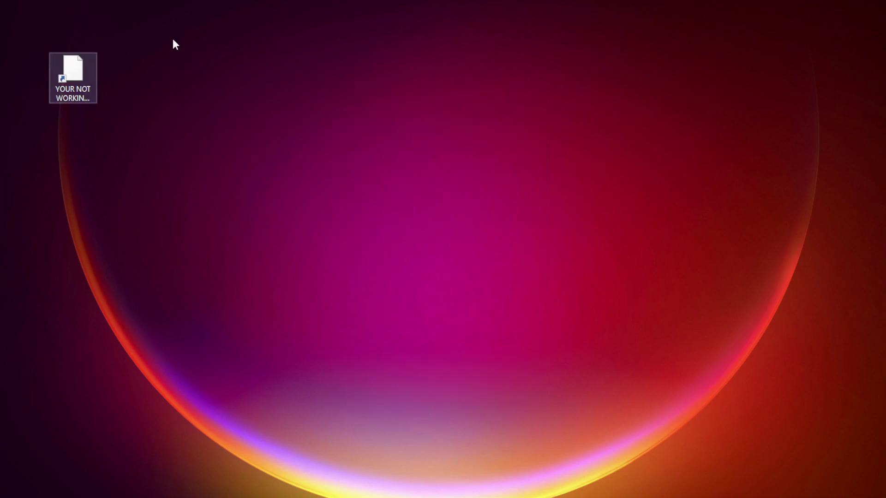
Launch the broken app from its shortcut, then open Task Manager from the Start button's menu.
double_click(68, 79)
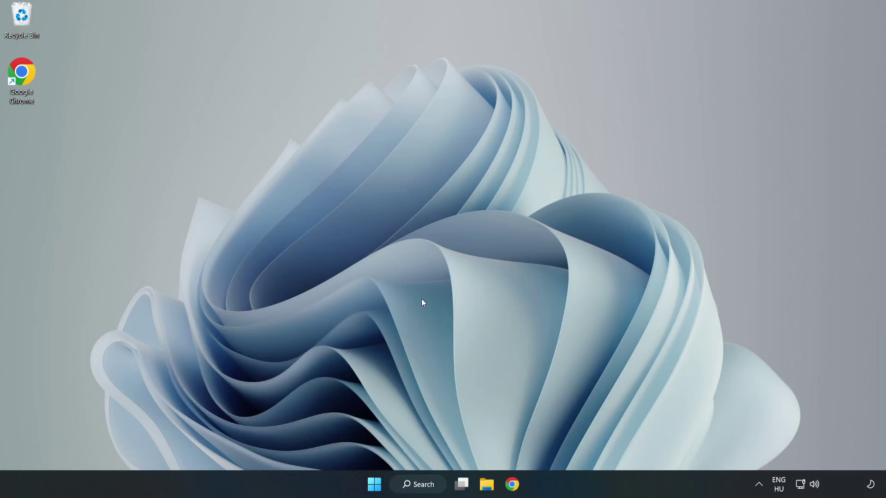
right_click(374, 488)
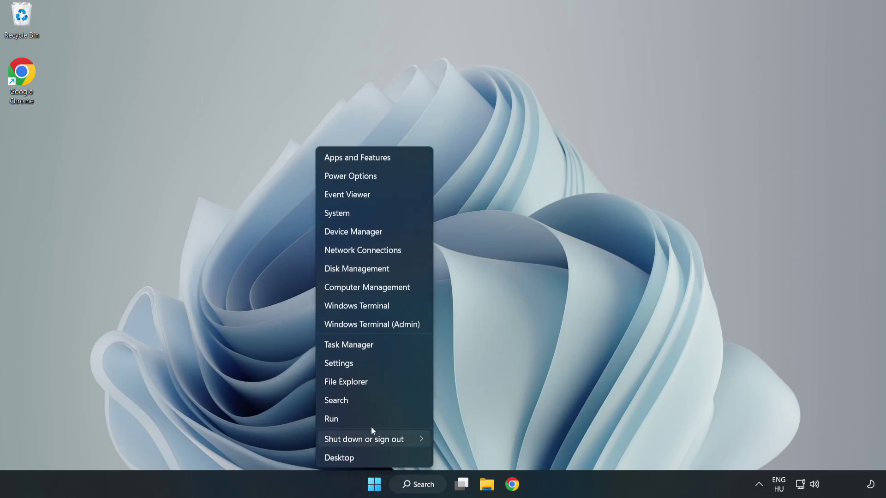
click(373, 345)
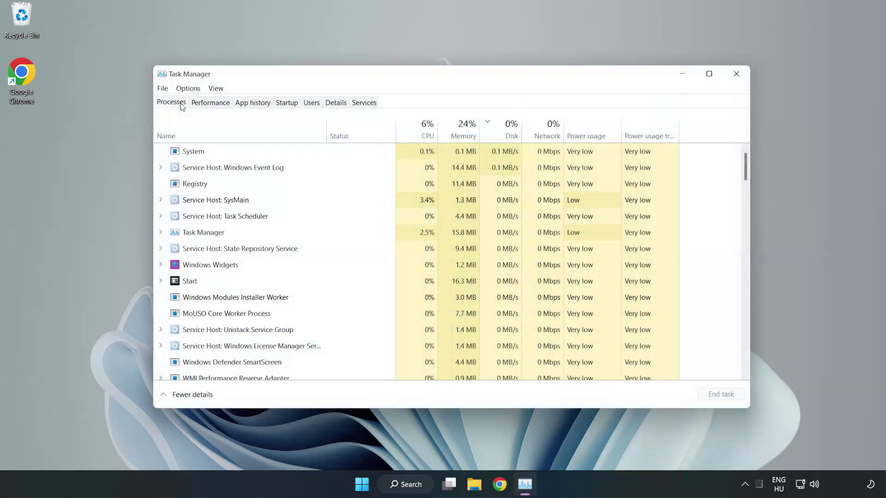
Disable Cortana, Microsoft Edge, Microsoft Teams and Phone Link as startup apps, then close Task Manager.
click(287, 104)
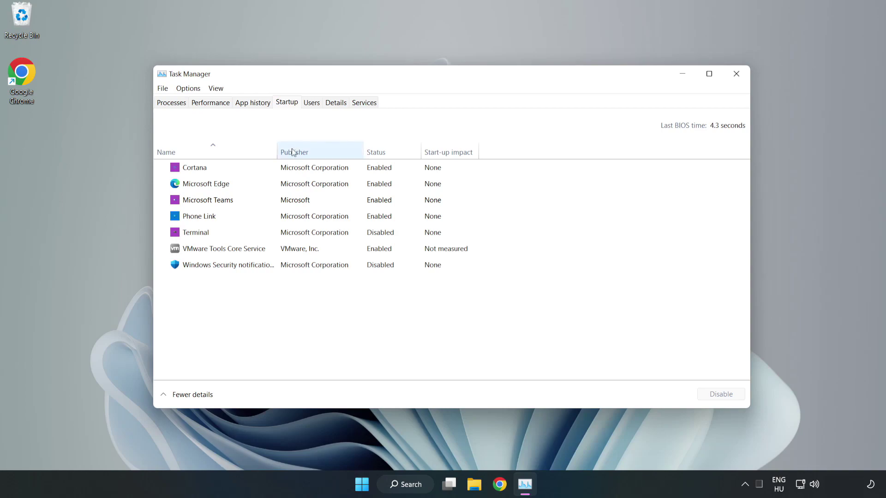
click(307, 174)
click(718, 394)
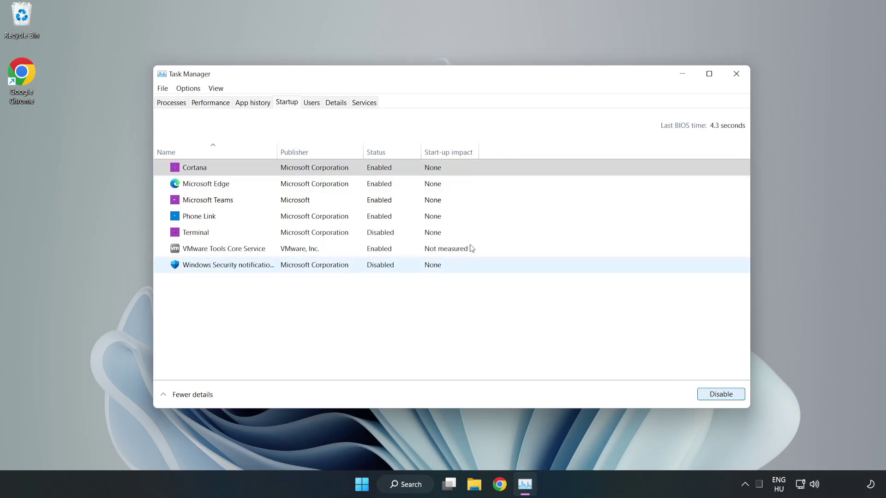
click(384, 183)
click(721, 394)
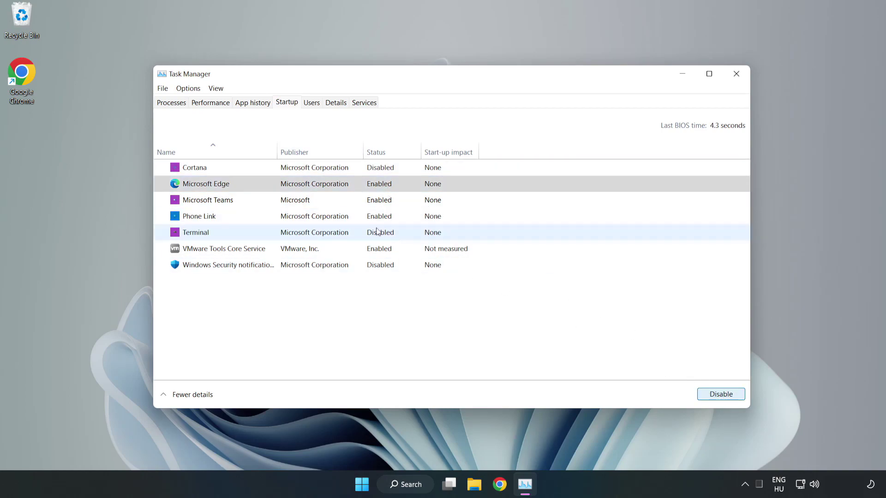
click(300, 199)
click(718, 395)
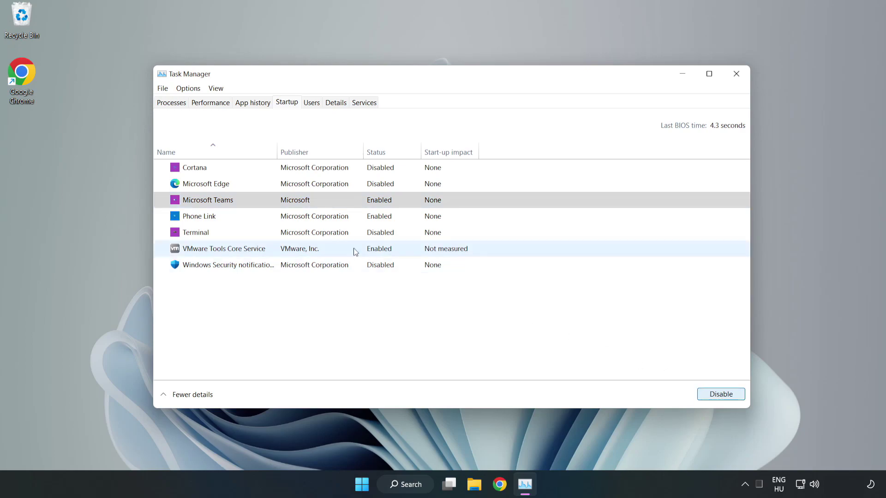
click(294, 217)
click(737, 398)
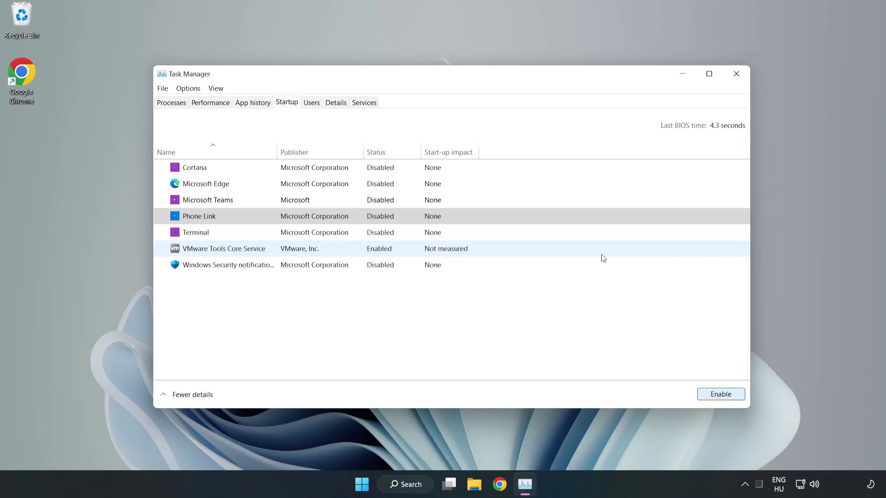
click(737, 76)
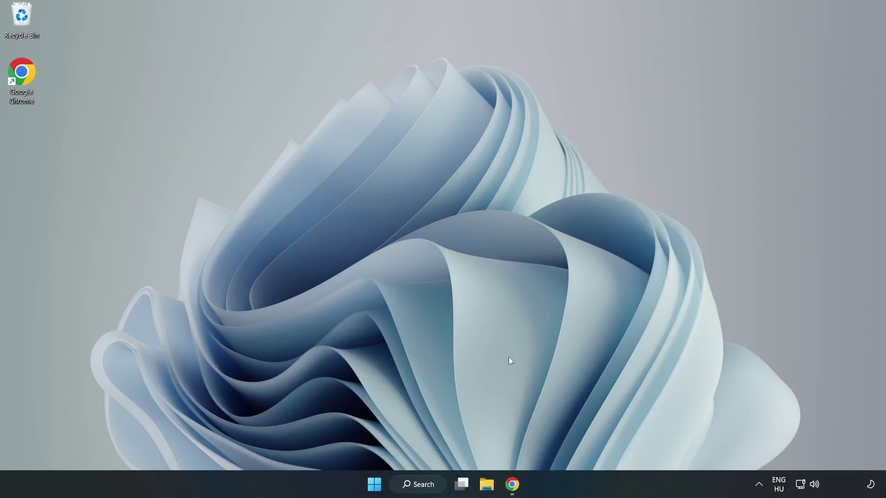
Download the DirectX End-User Runtime web installer in Chrome.
click(511, 489)
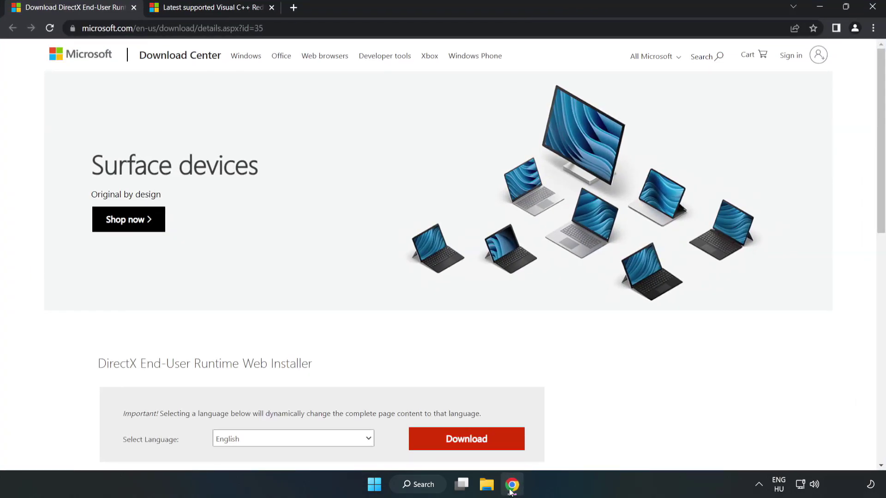
click(140, 28)
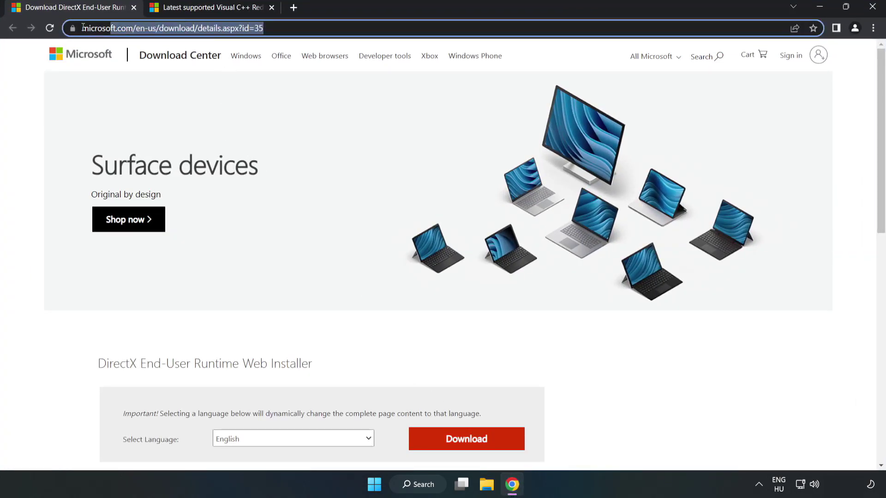
drag(263, 28, 120, 28)
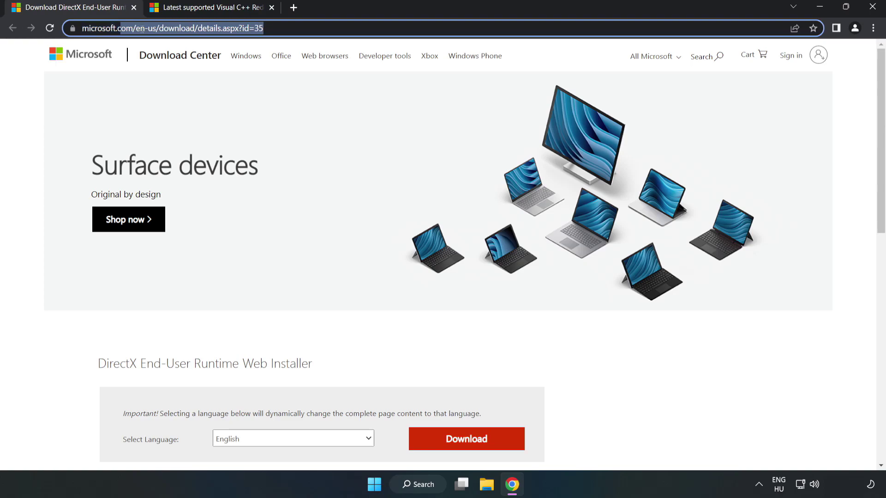
click(35, 103)
scroll(35, 102, down, 3)
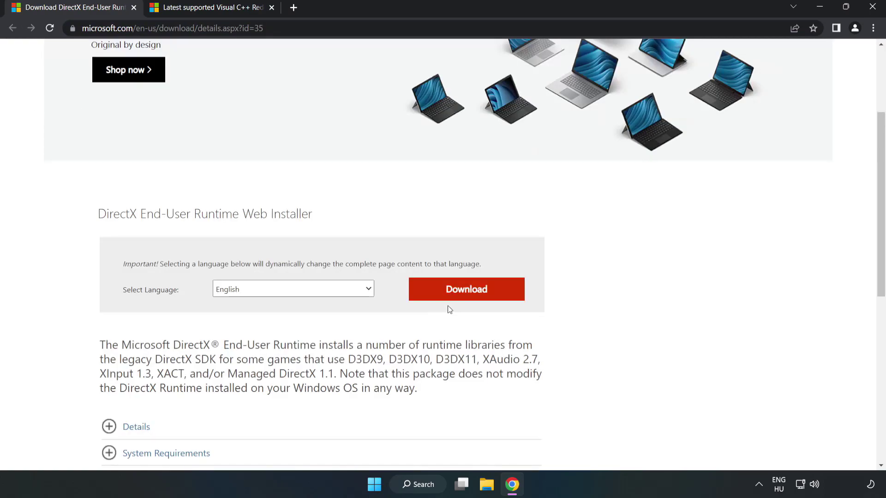
click(471, 298)
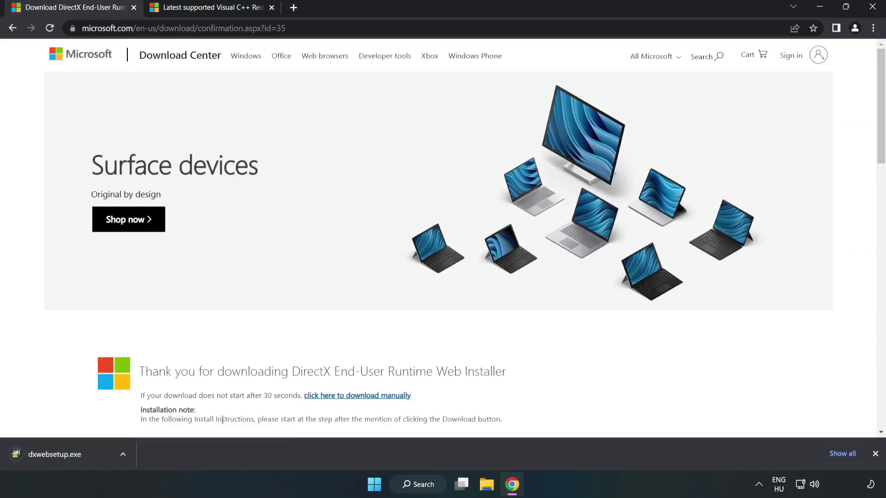
Run dxwebsetup.exe, accept the license, skip the Bing Bar, and finish setup.
click(65, 455)
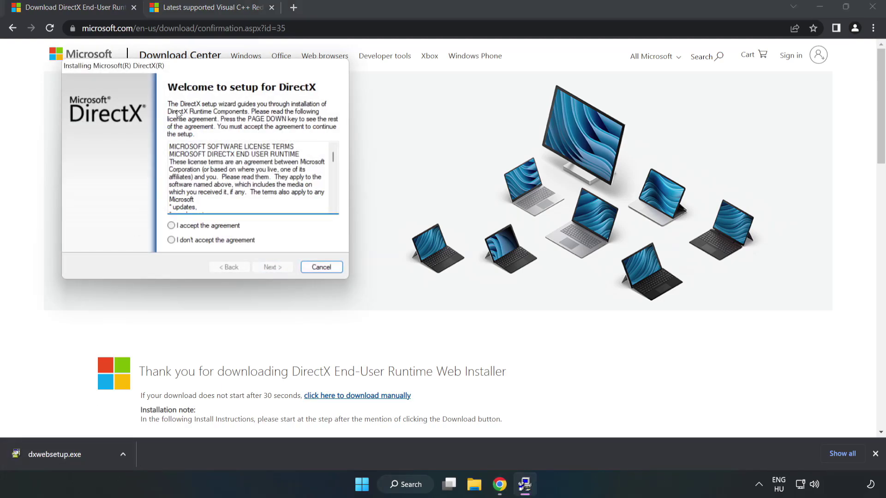
drag(202, 73, 432, 148)
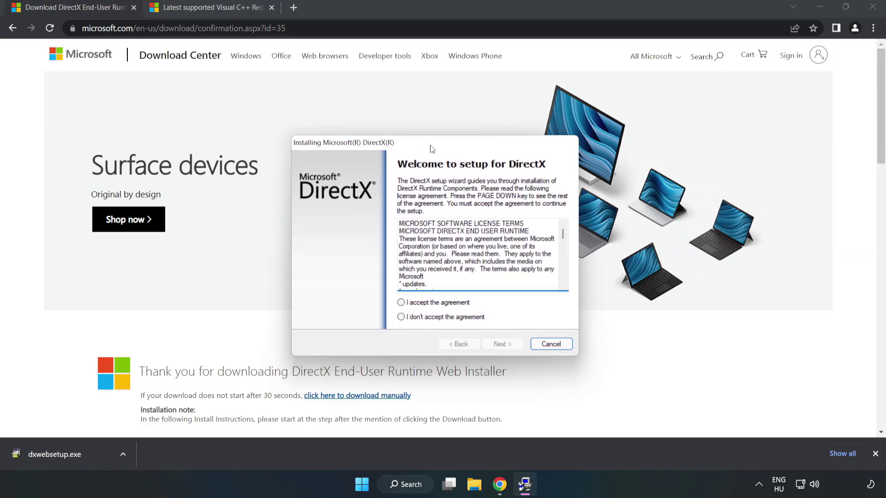
drag(562, 234, 556, 290)
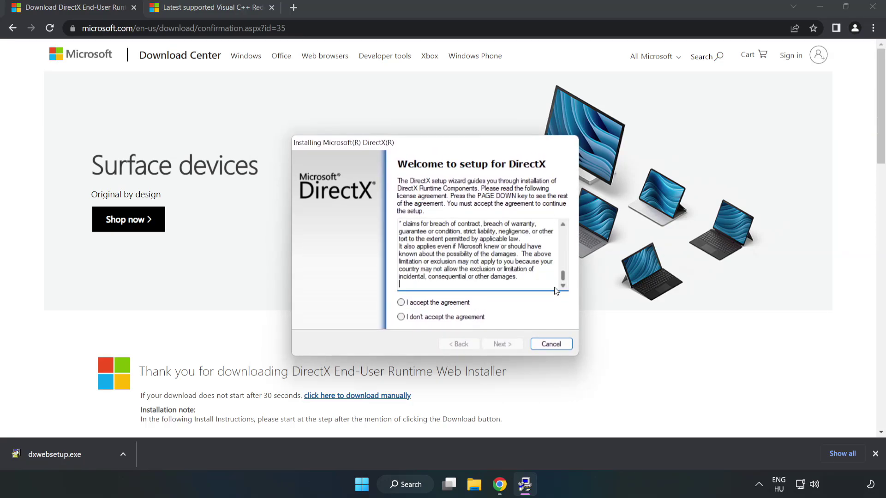
click(410, 304)
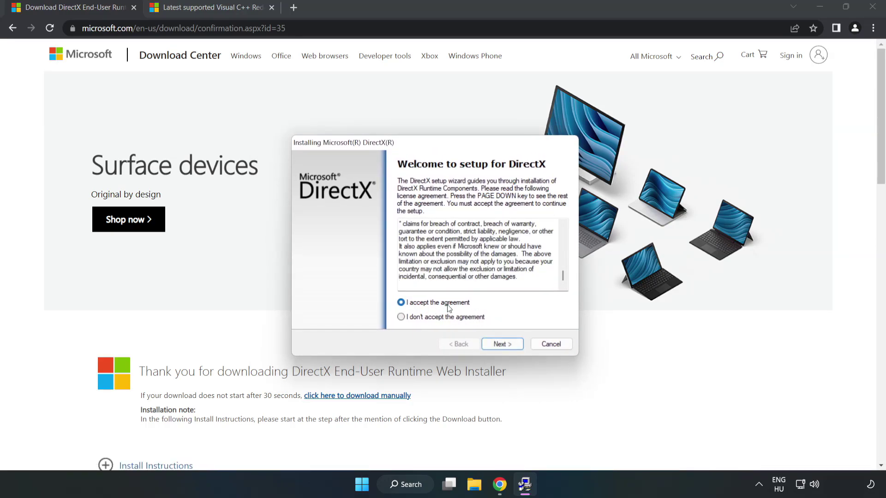
click(505, 347)
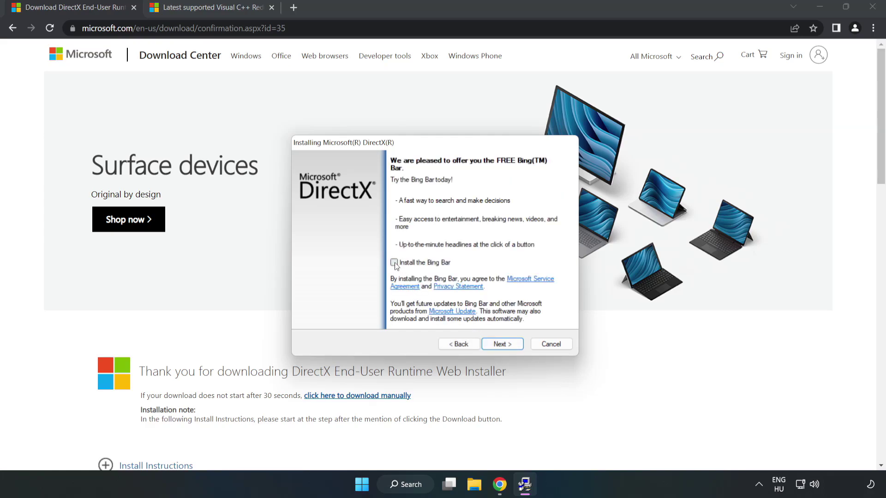
click(509, 348)
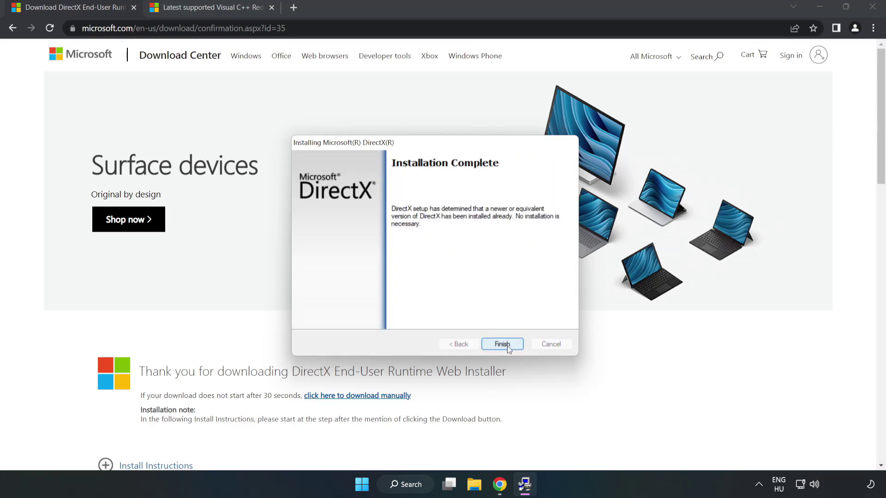
click(502, 345)
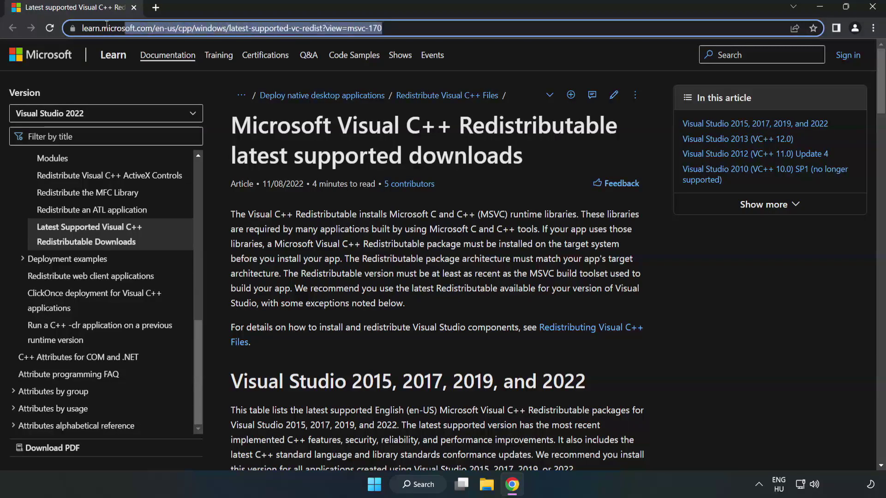
click(430, 27)
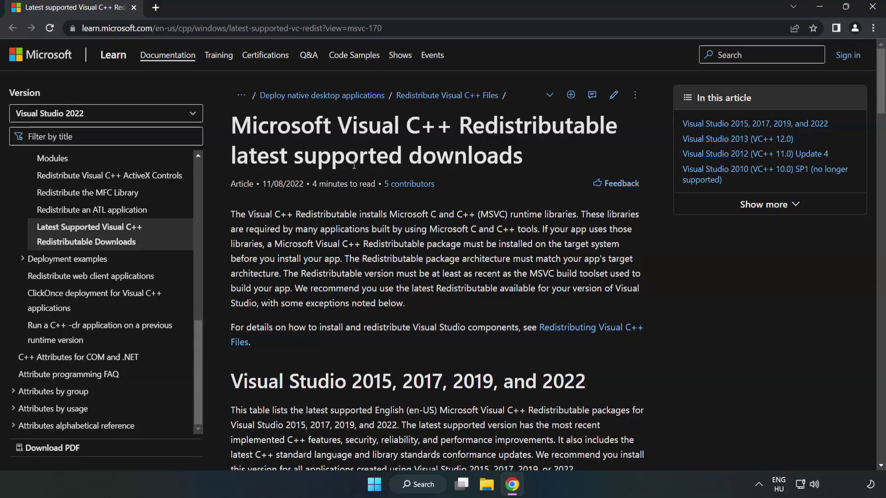
scroll(354, 164, down, 3)
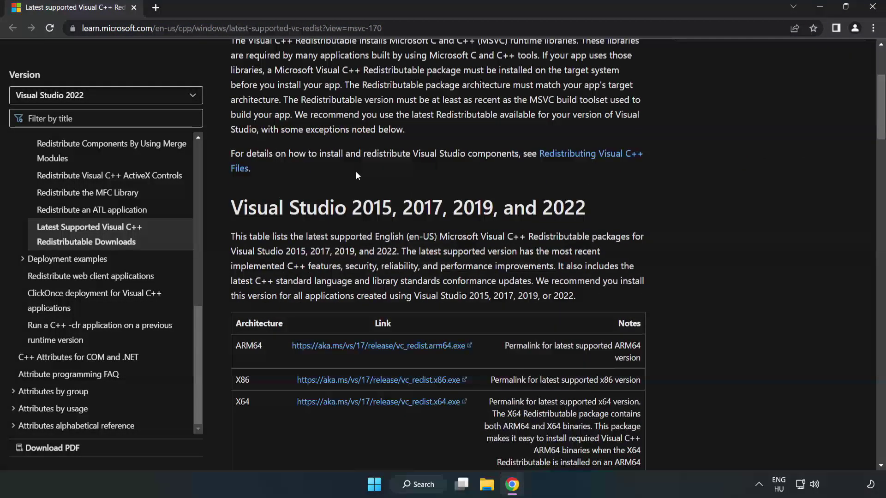
scroll(356, 175, down, 3)
scroll(340, 181, up, 1)
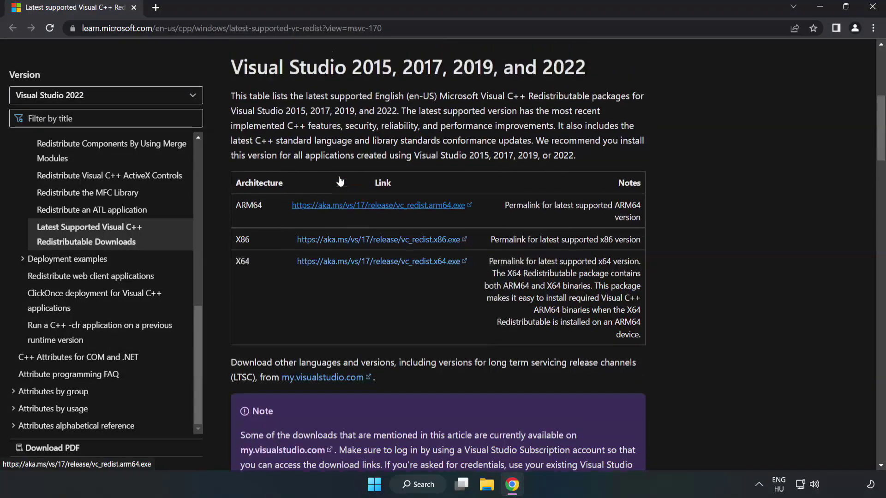
scroll(340, 182, up, 1)
drag(236, 91, 586, 92)
click(393, 209)
click(357, 231)
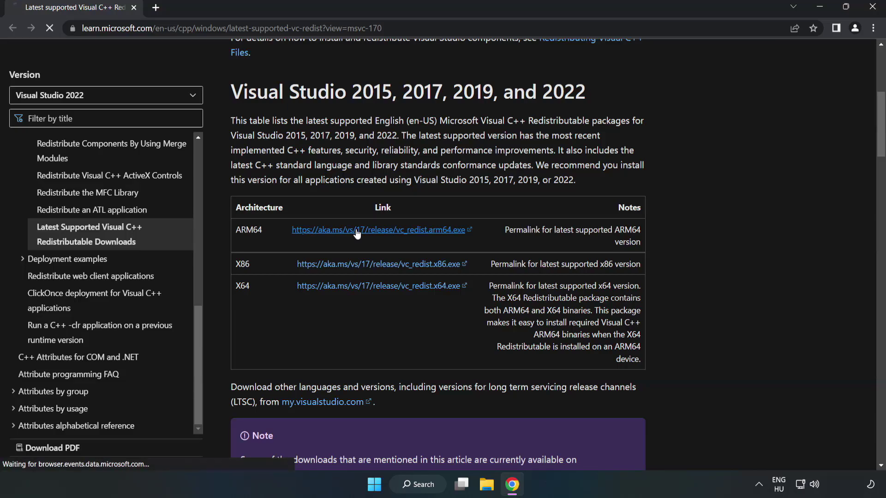
click(361, 273)
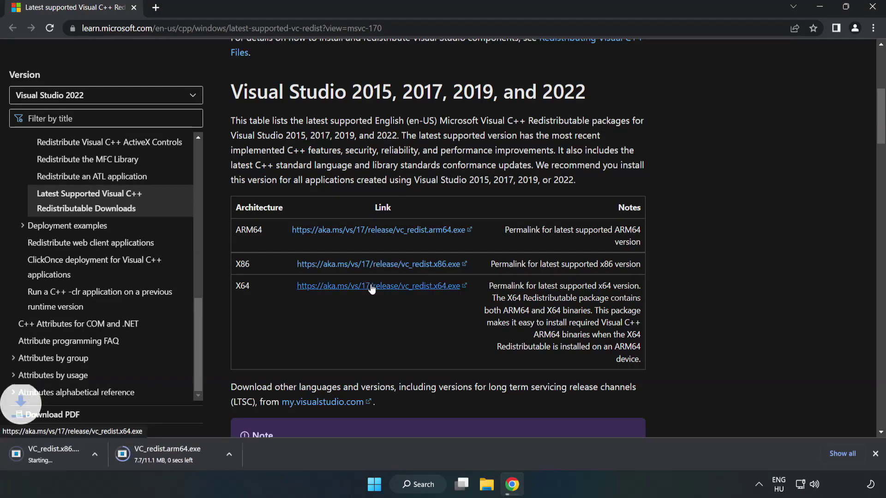
click(373, 288)
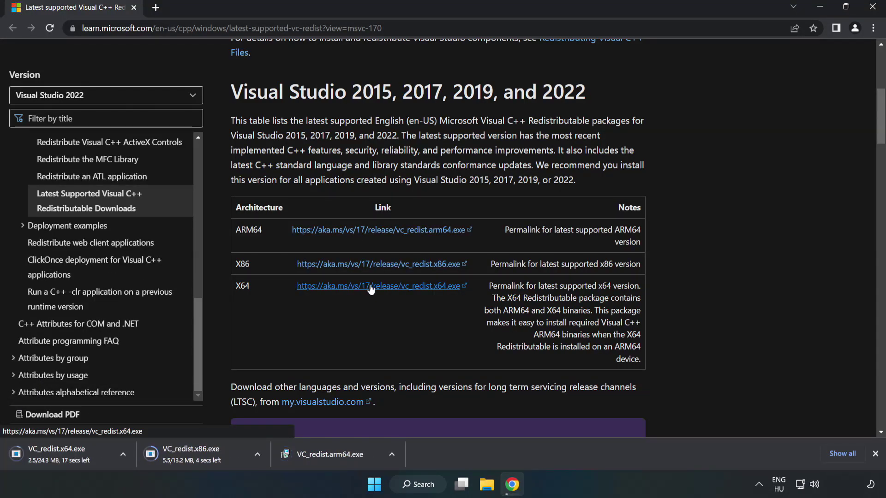
Attempt the ARM64 Visual C++ redistributable install, which fails as unsupported, and dismiss it.
click(338, 455)
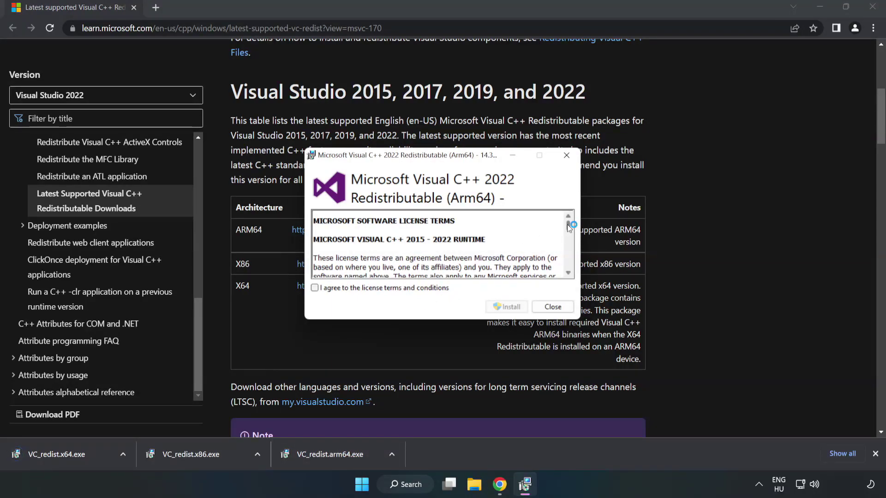
drag(567, 225, 570, 269)
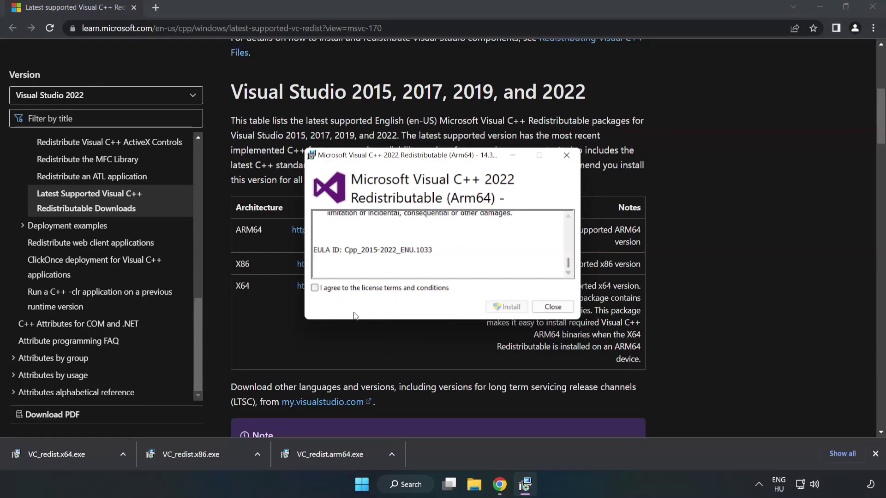
click(315, 289)
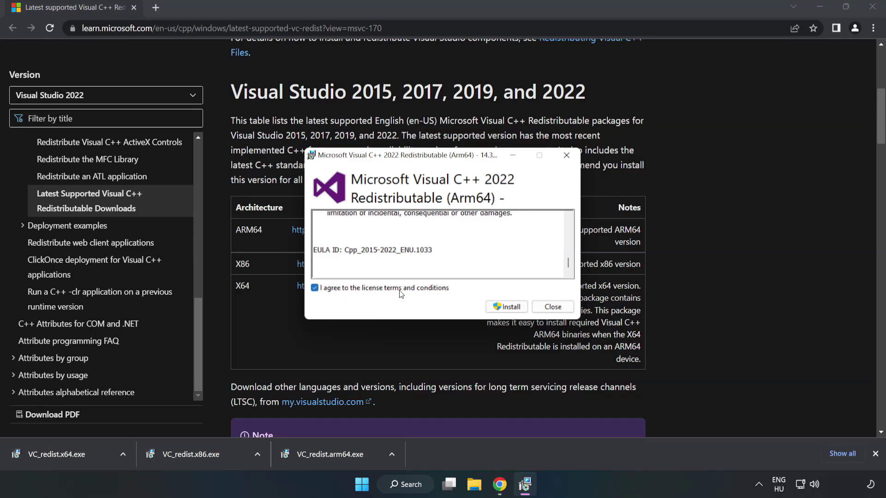
click(508, 307)
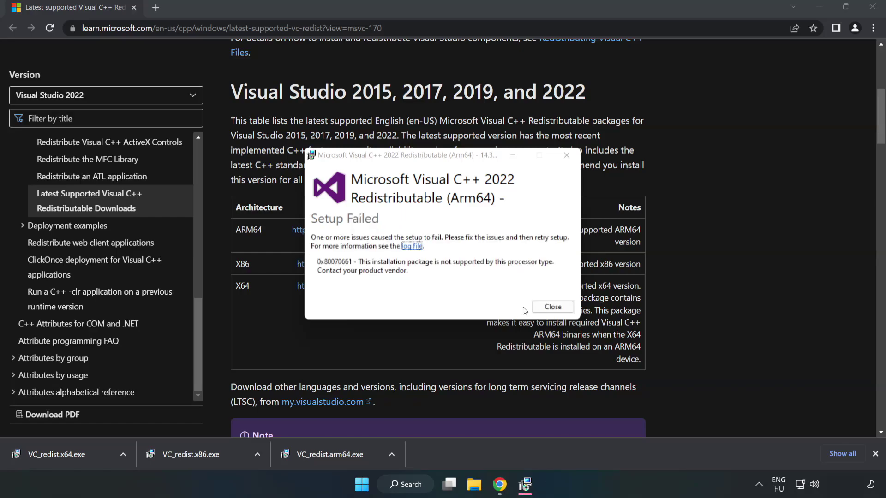
click(553, 307)
Accept the license and install the x86 Visual C++ 2015-2022 redistributable.
click(196, 452)
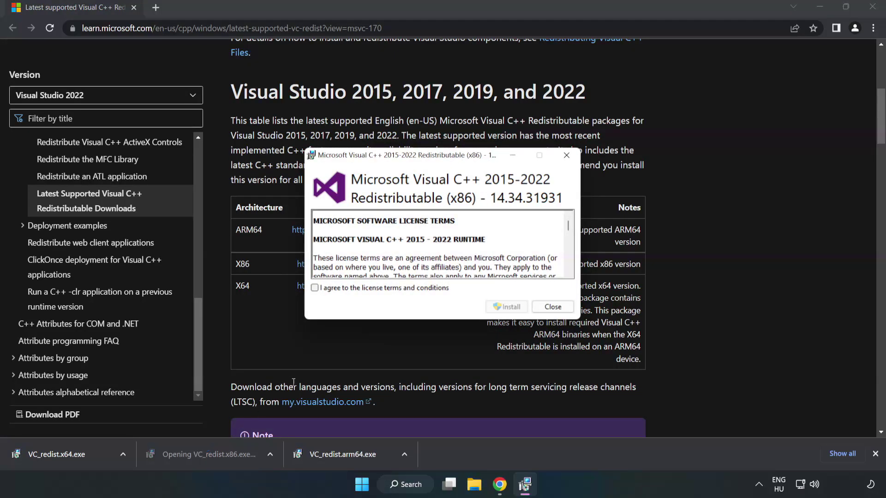
drag(569, 227, 568, 276)
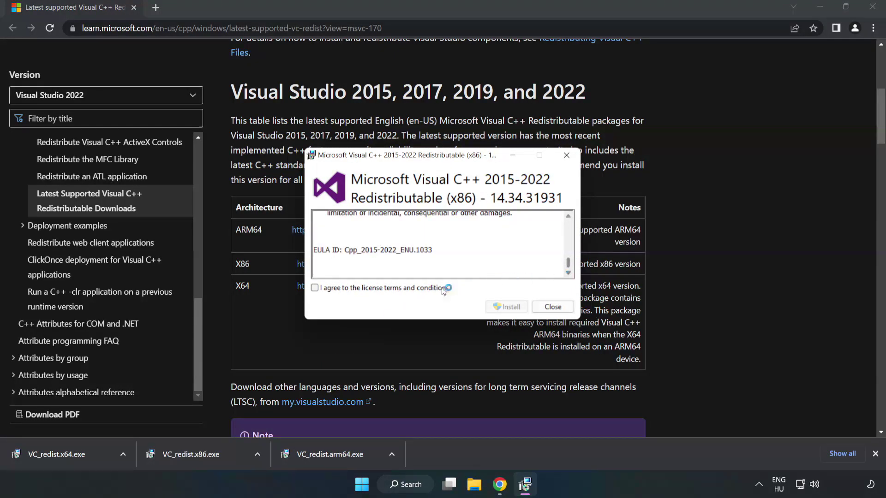
click(315, 288)
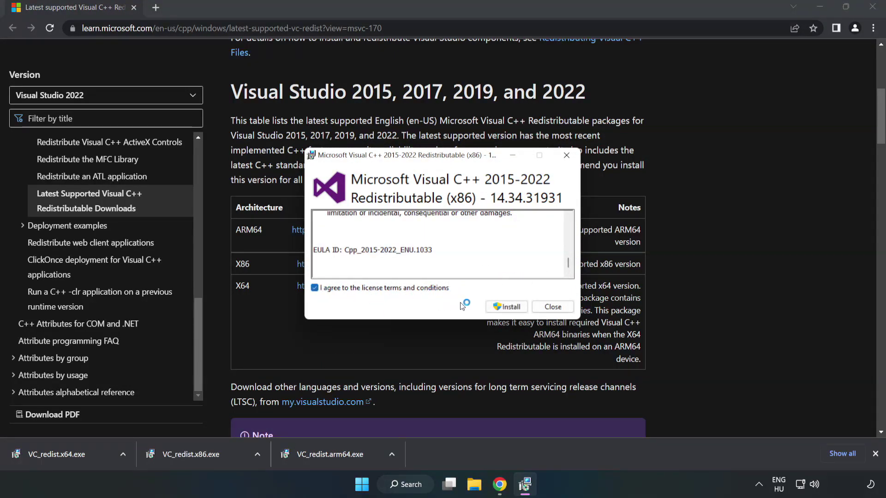
click(503, 308)
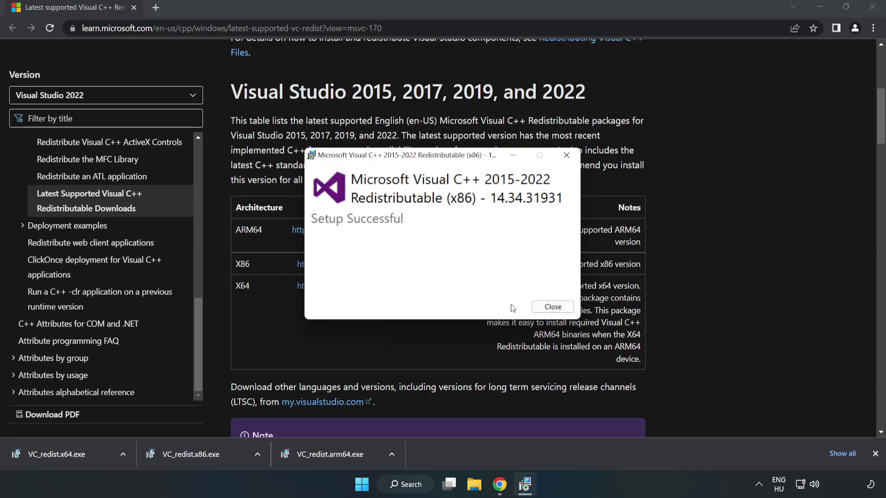
click(553, 307)
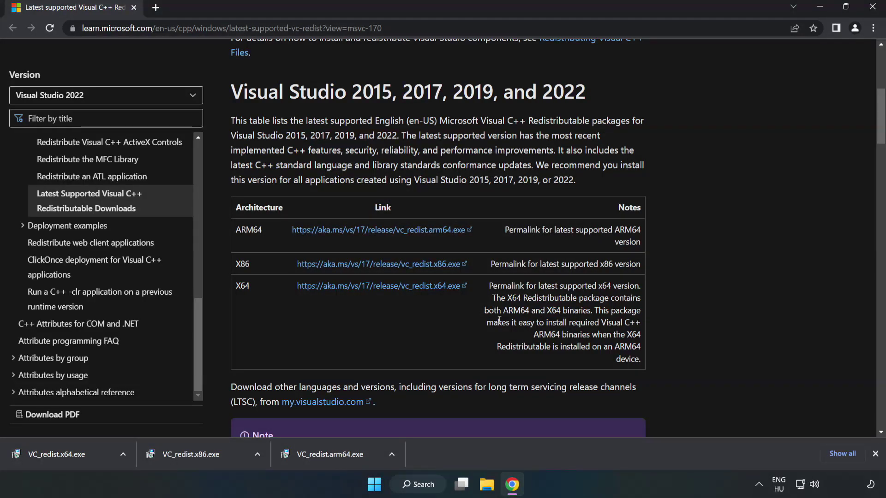
Accept the license and install the x64 Visual C++ 2015-2022 redistributable 14.34.31931.
click(48, 451)
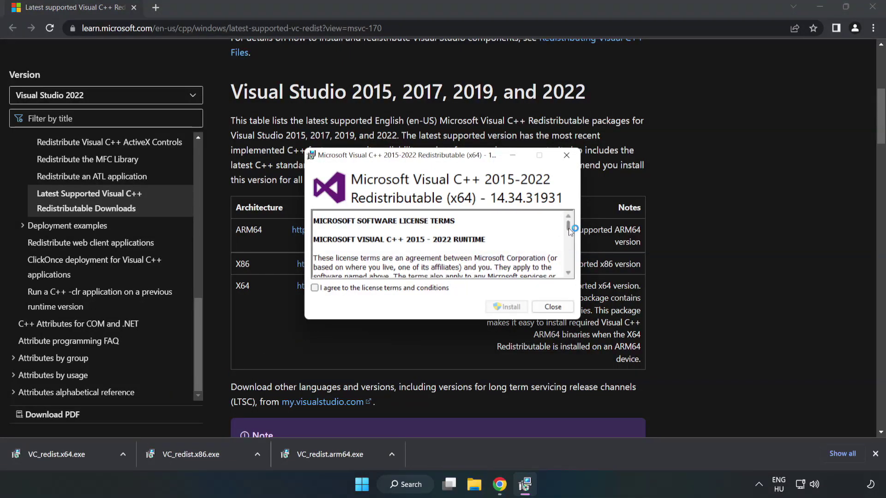
drag(569, 228, 570, 267)
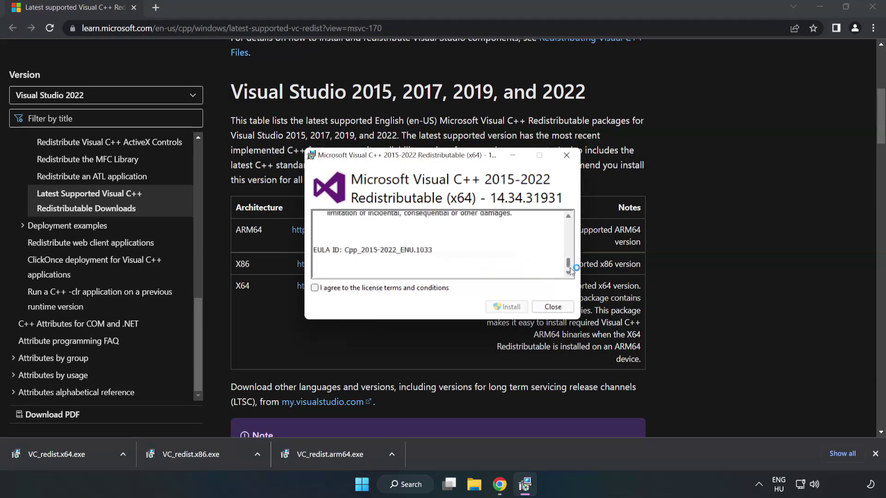
click(315, 287)
click(504, 306)
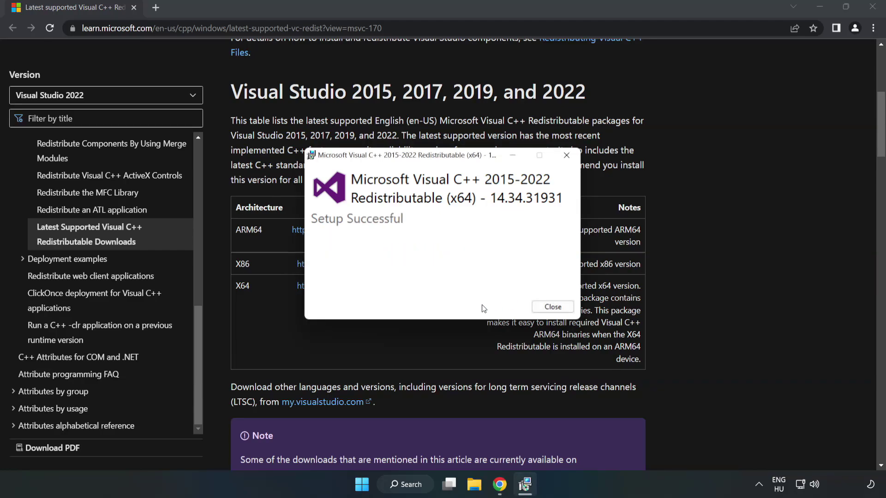
click(554, 308)
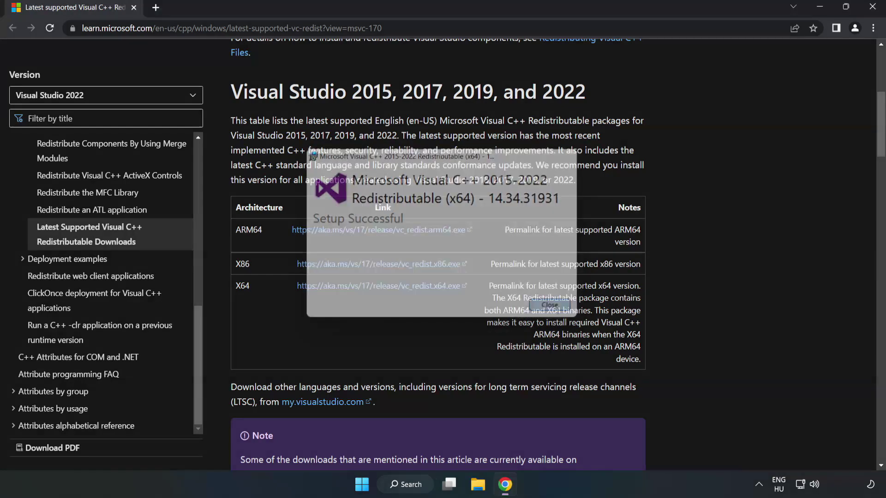
Close Chrome and run Command Prompt as administrator from a 'cmd' search.
click(872, 8)
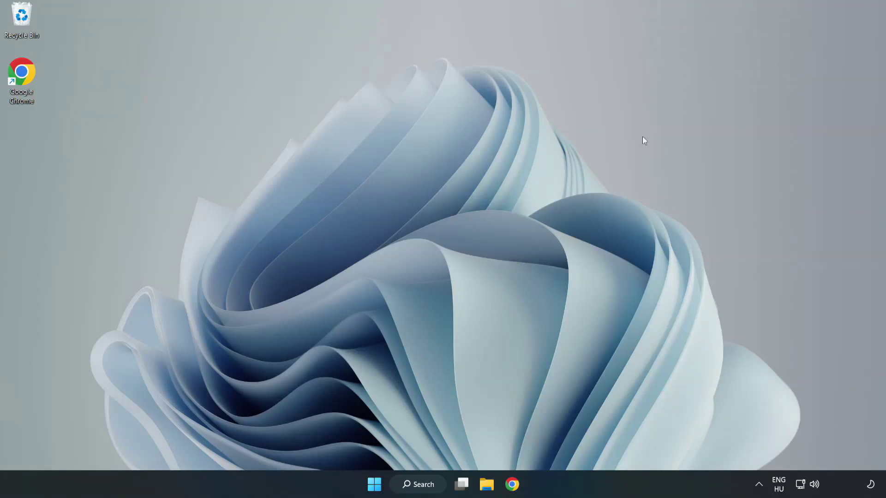
click(429, 483)
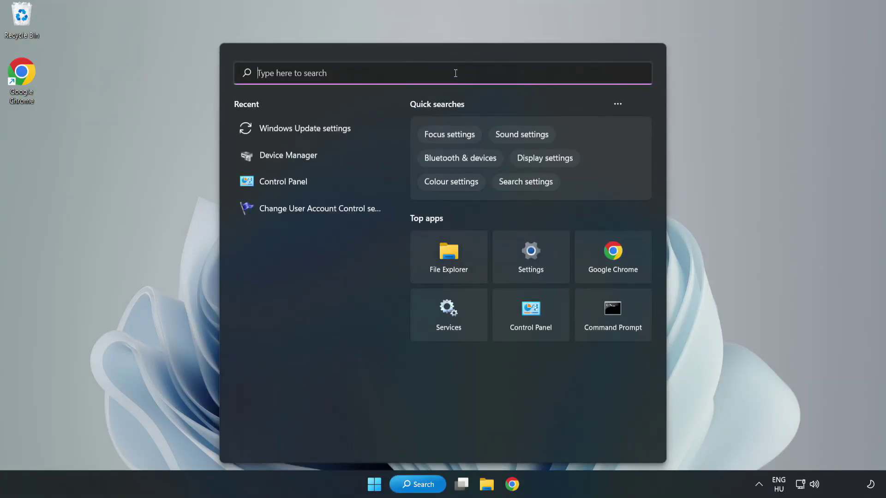
text(cmd)
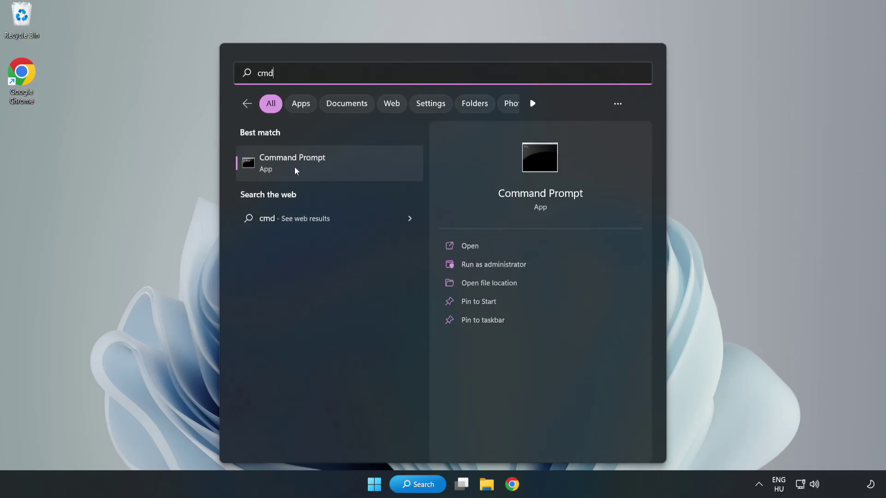
right_click(349, 167)
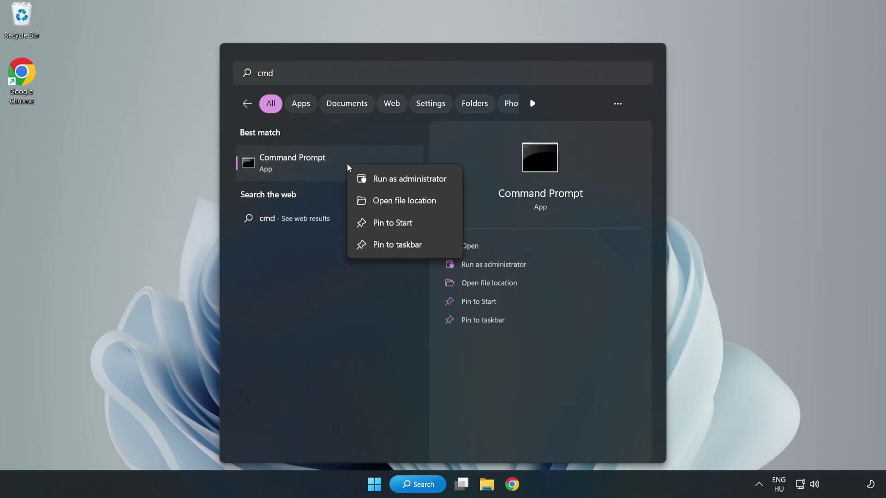
click(383, 179)
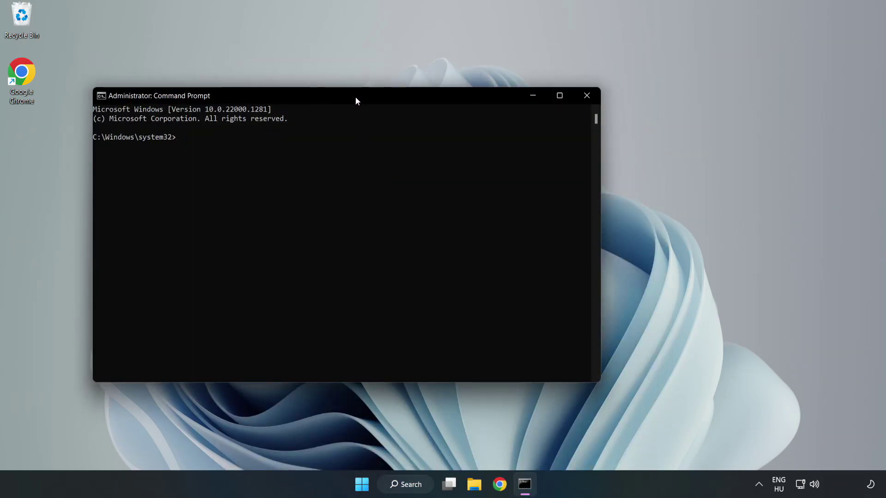
Run sfc /scannow, confirm no integrity violations were found, and close the console.
drag(357, 101, 452, 104)
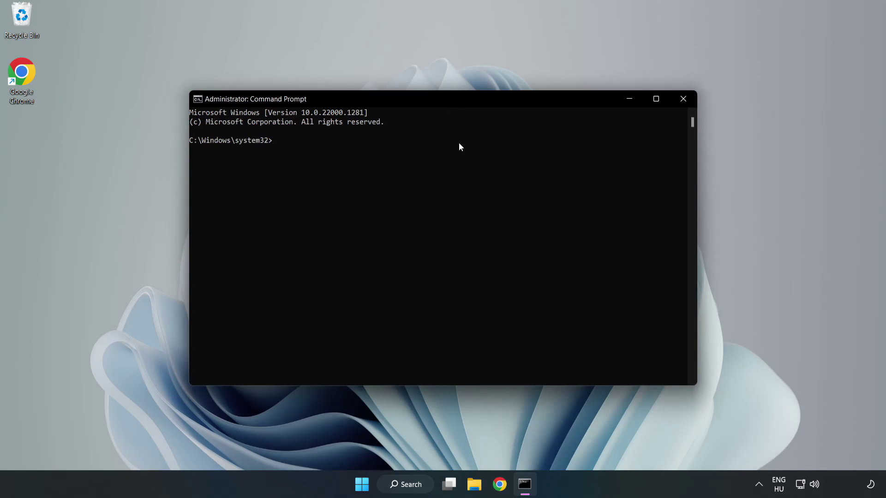
text(sfc )
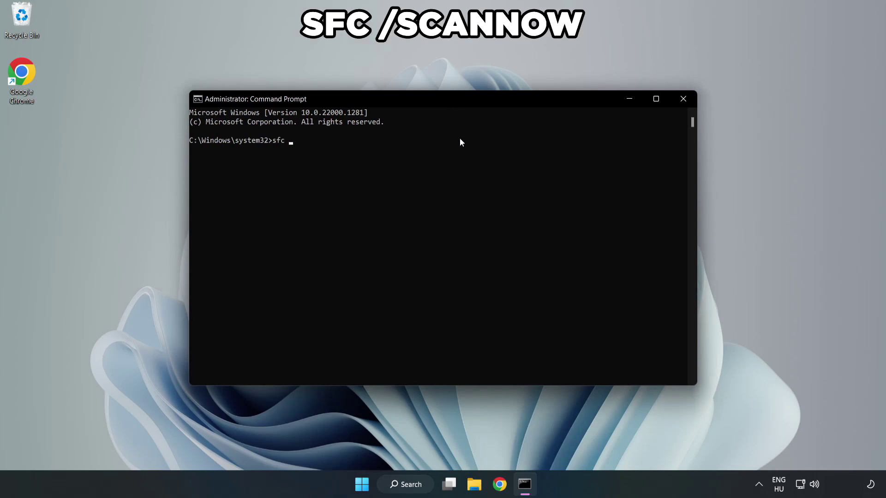
text(/scannow)
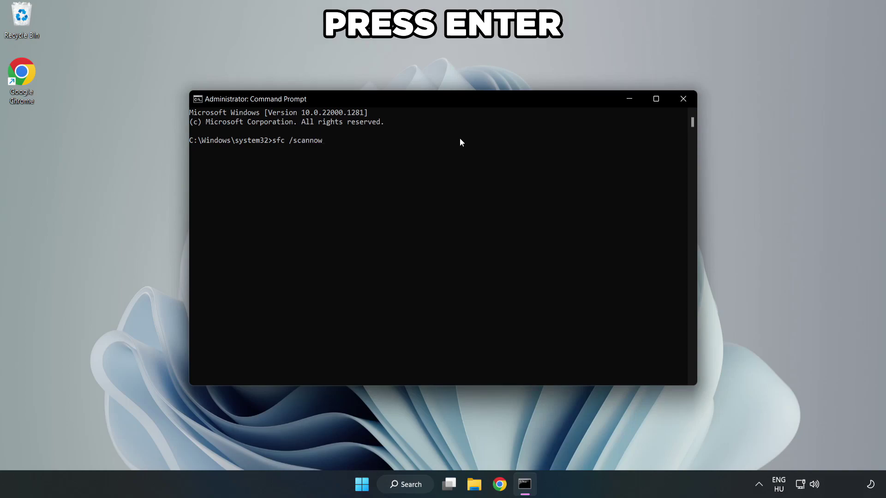
key(Return)
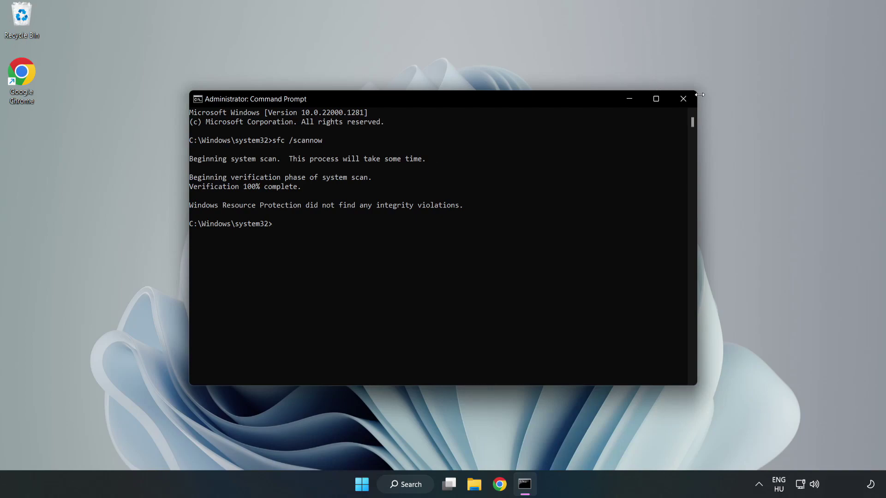
click(682, 105)
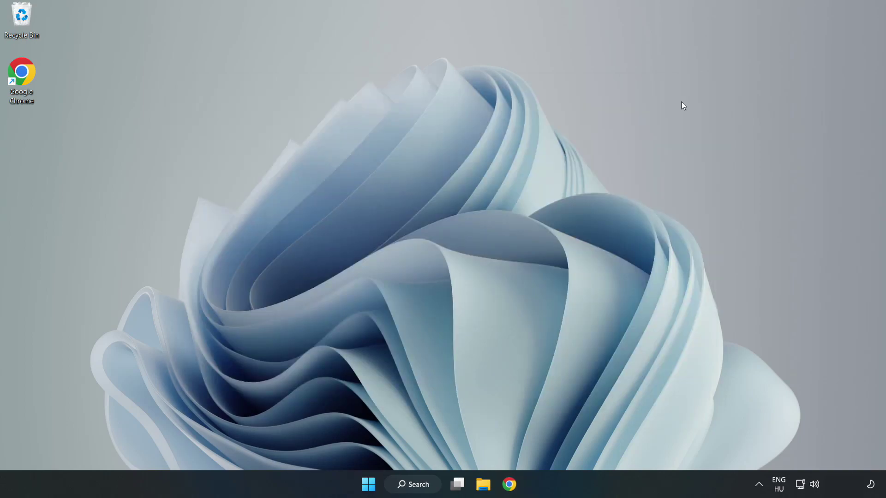
Show the Start menu's power options with Sleep, Shut down and Restart.
click(374, 484)
click(590, 445)
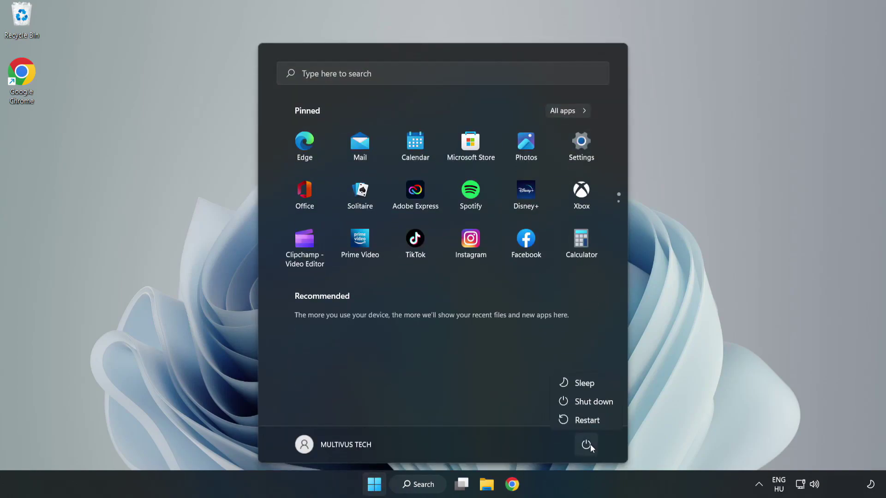